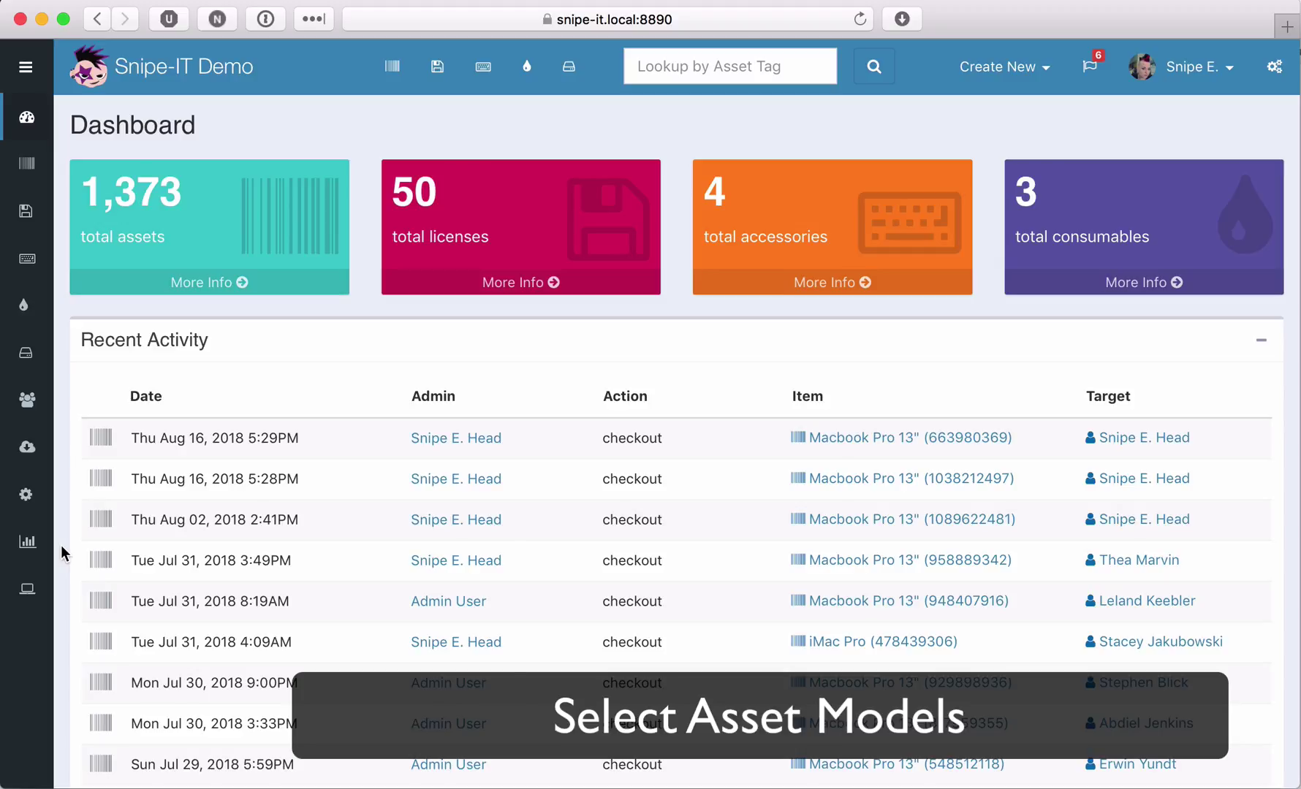
Open the Asset Models list and check that the Fieldset column is empty for every model
{"action": "mouse_move", "coordinate": [33, 500]}
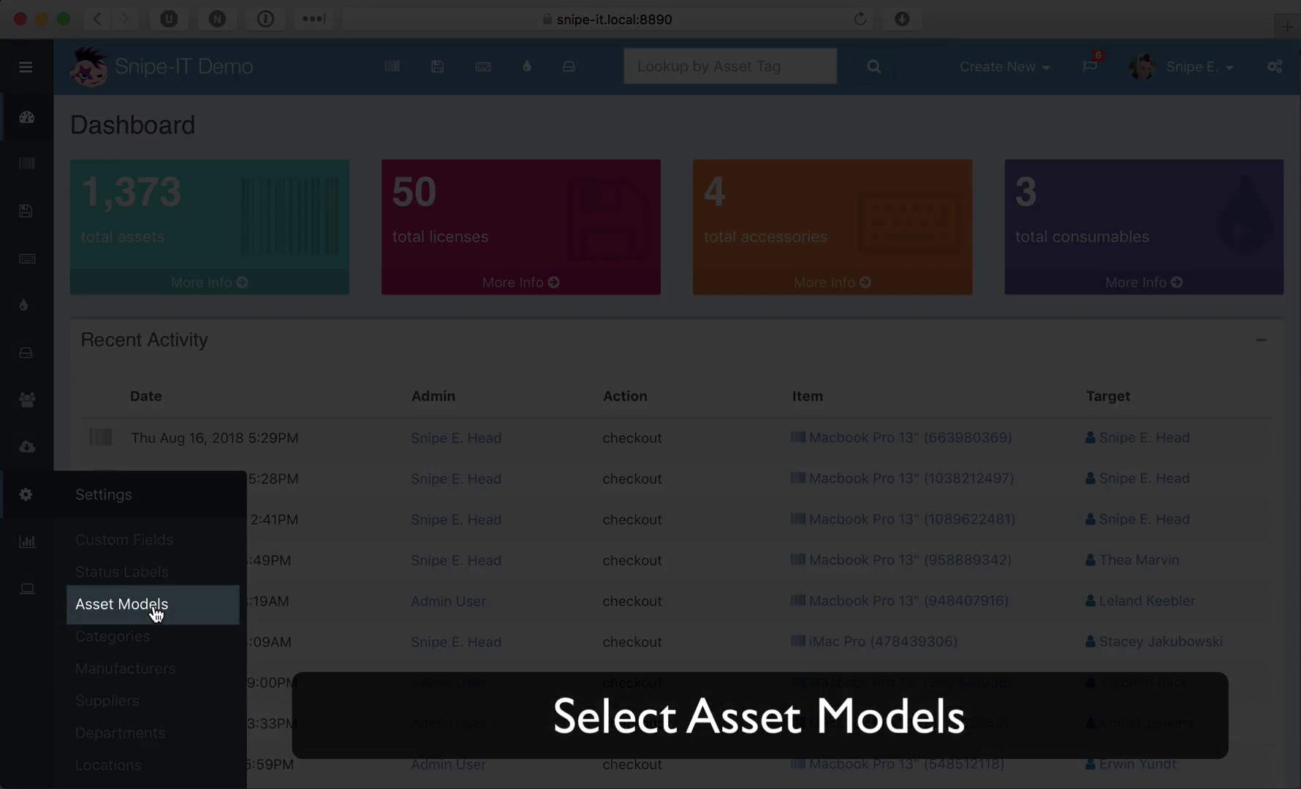
{"action": "left_click", "coordinate": [155, 610]}
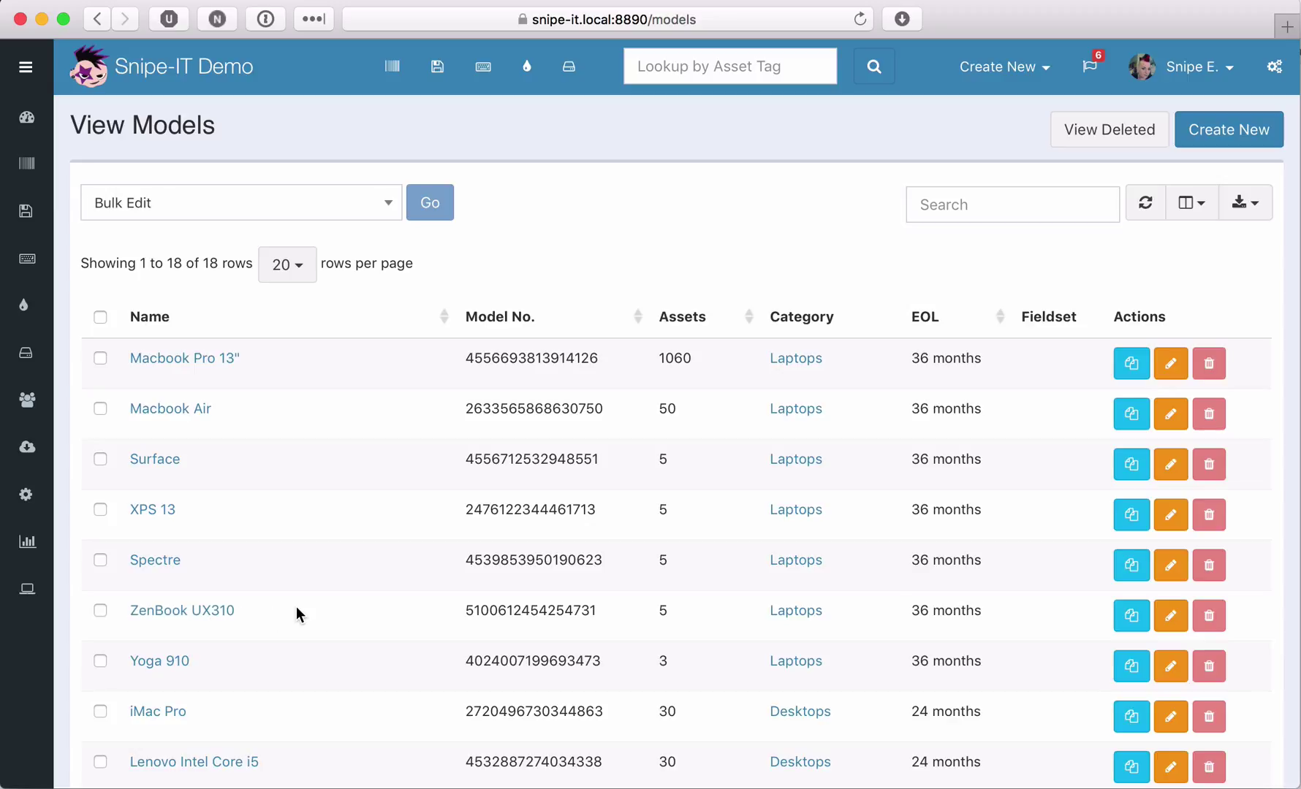
{"action": "scroll", "coordinate": [296, 613], "scroll_direction": "down", "scroll_amount": 2}
{"action": "scroll", "coordinate": [296, 612], "scroll_direction": "up", "scroll_amount": 2}
{"action": "mouse_move", "coordinate": [51, 495]}
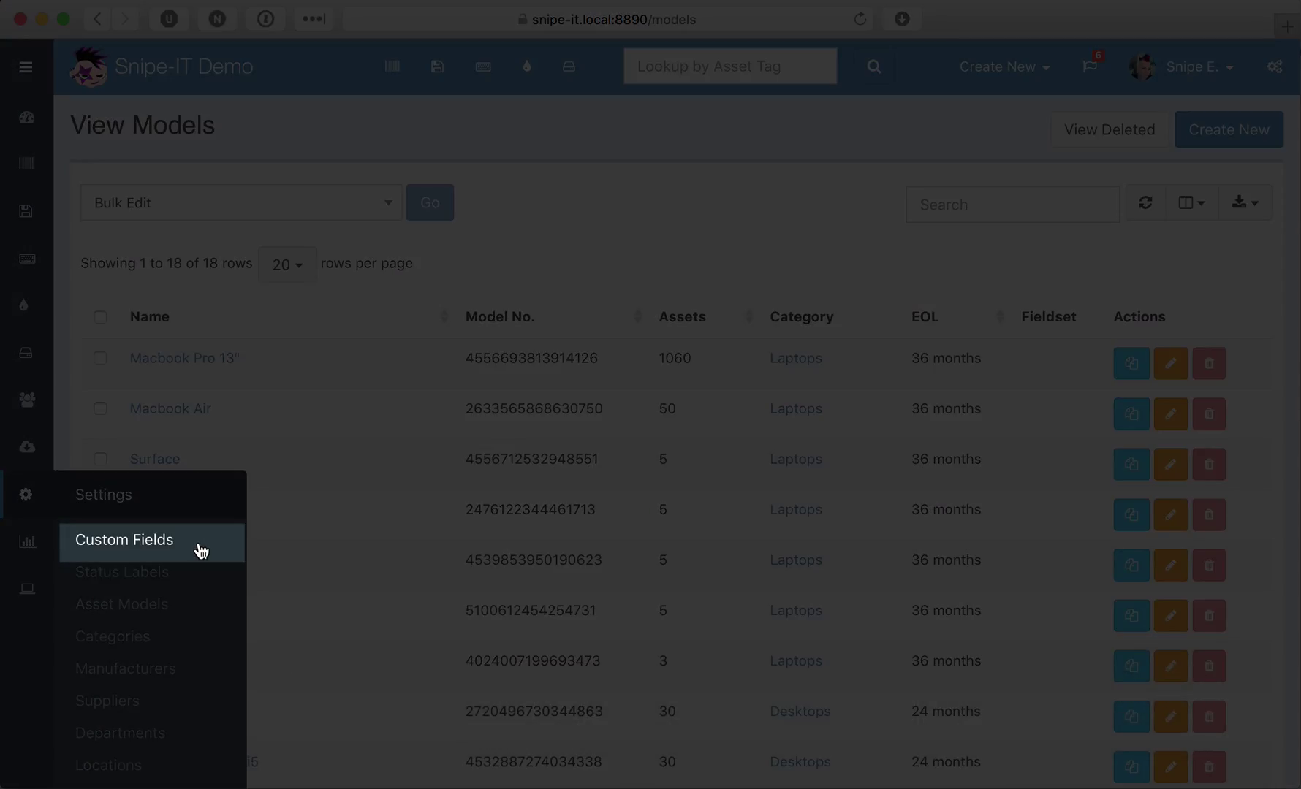
Go to the Custom Fields page and begin a new custom field
{"action": "left_click", "coordinate": [199, 549]}
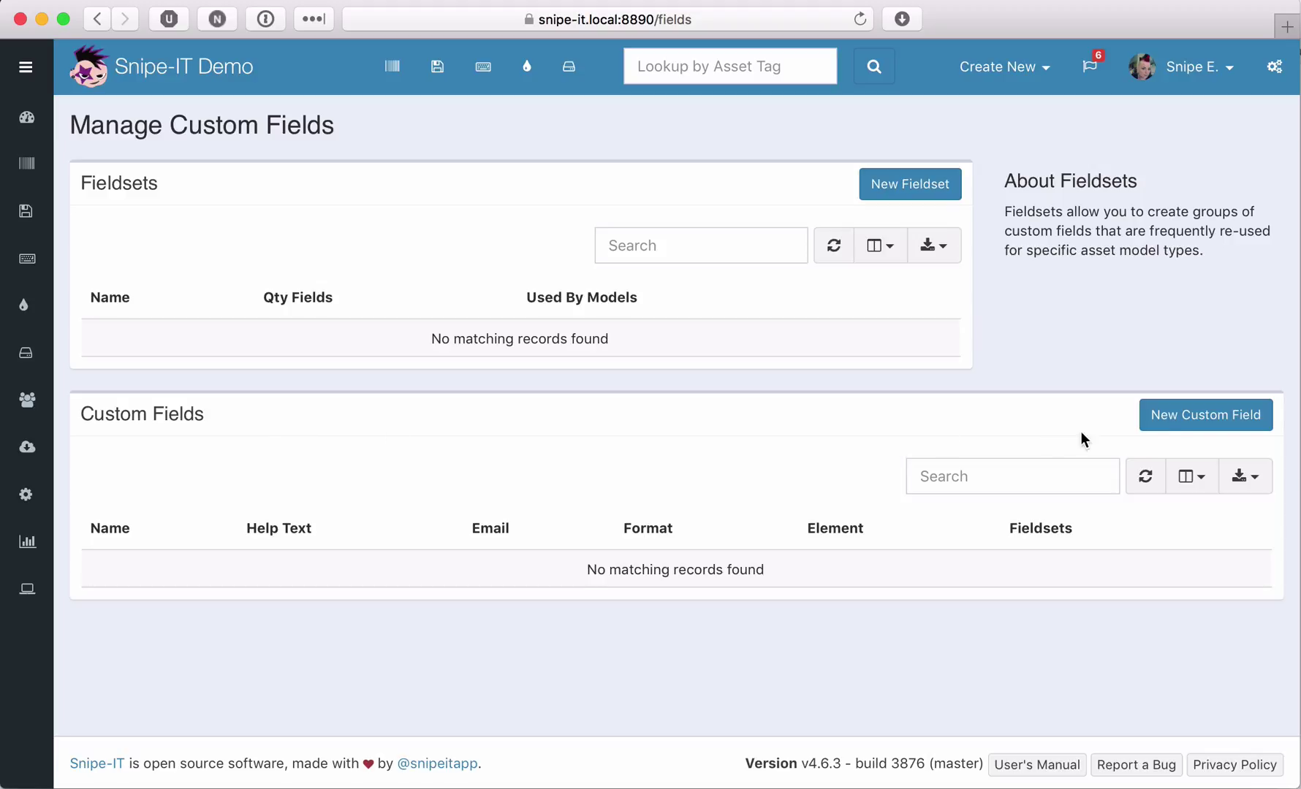
{"action": "left_click", "coordinate": [1183, 432]}
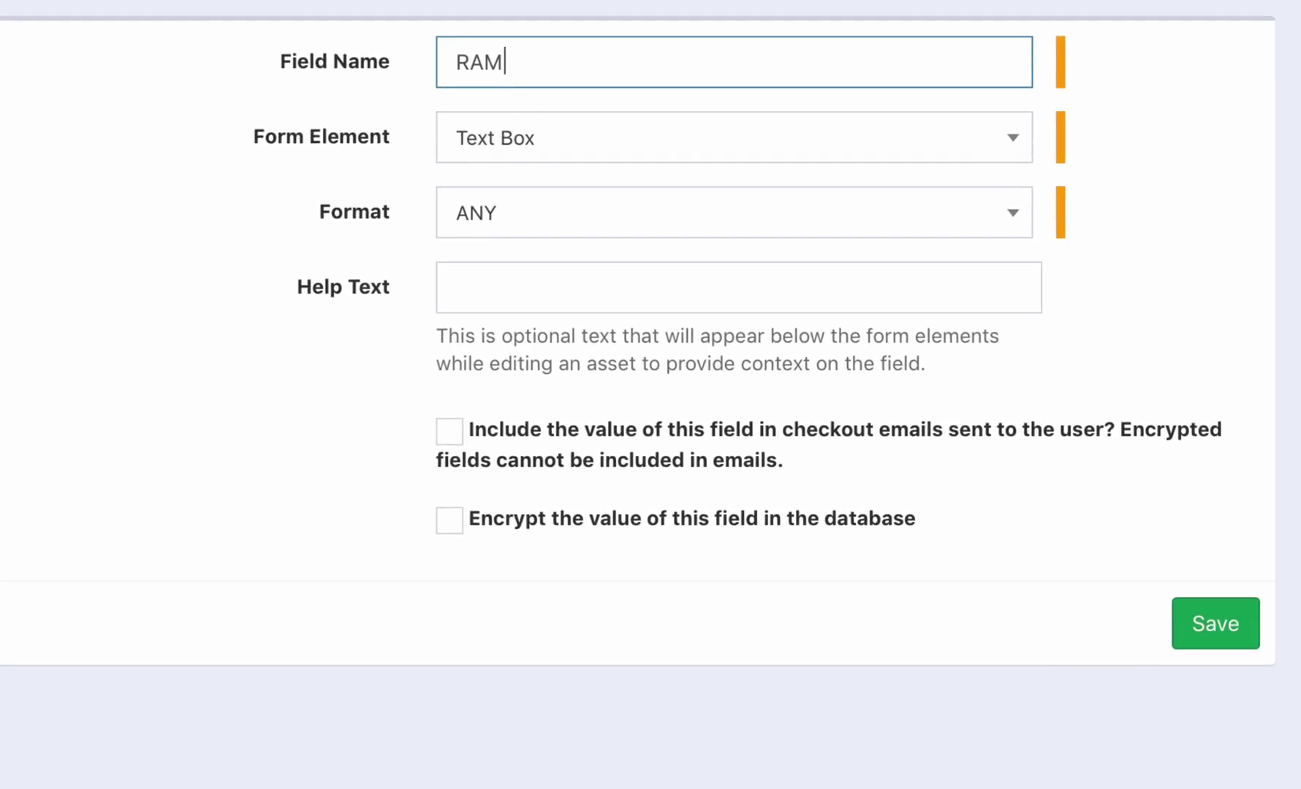
Make RAM a List Box field with values 8GB, 16GB and 32GB
{"action": "left_click", "coordinate": [570, 149]}
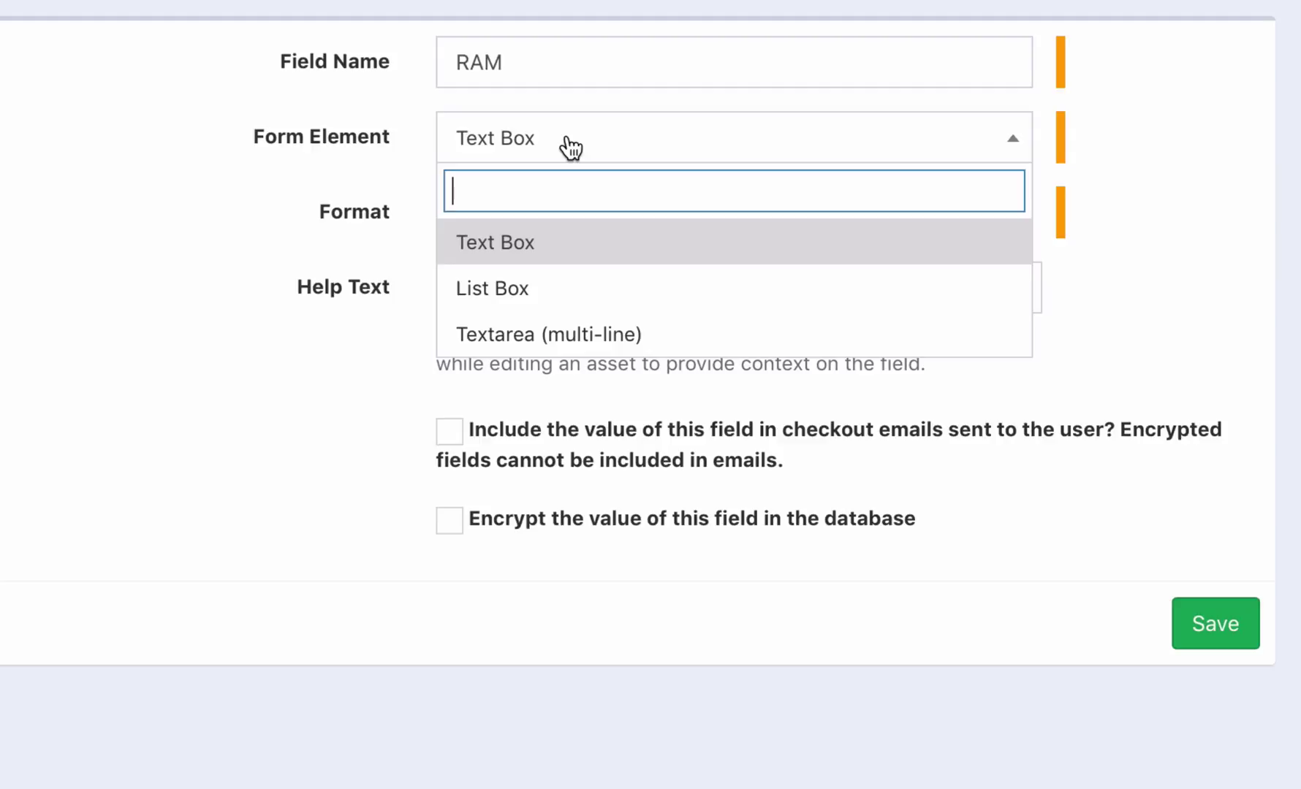
{"action": "left_click", "coordinate": [709, 288]}
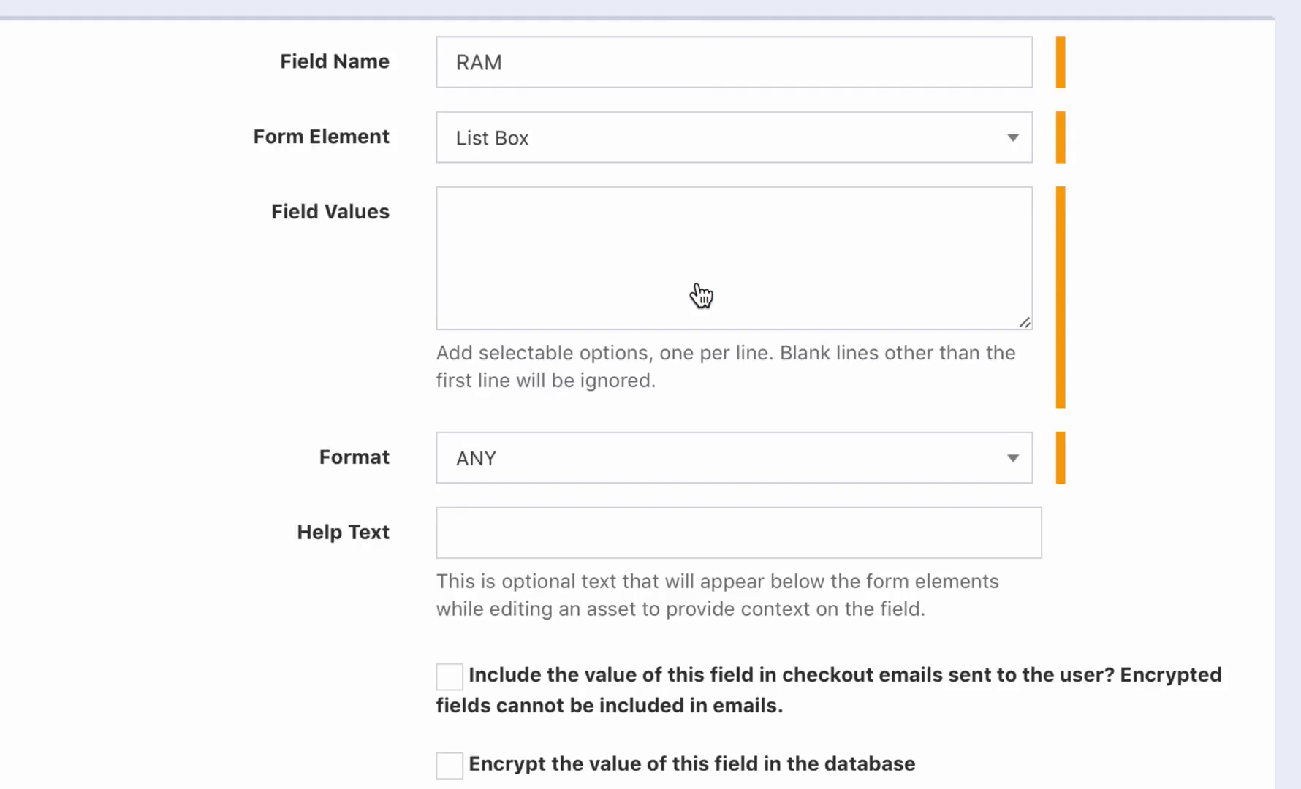
{"action": "left_click", "coordinate": [609, 253]}
{"action": "type", "text": "8GB"}
{"action": "key", "text": "Return"}
{"action": "type", "text": "16GB"}
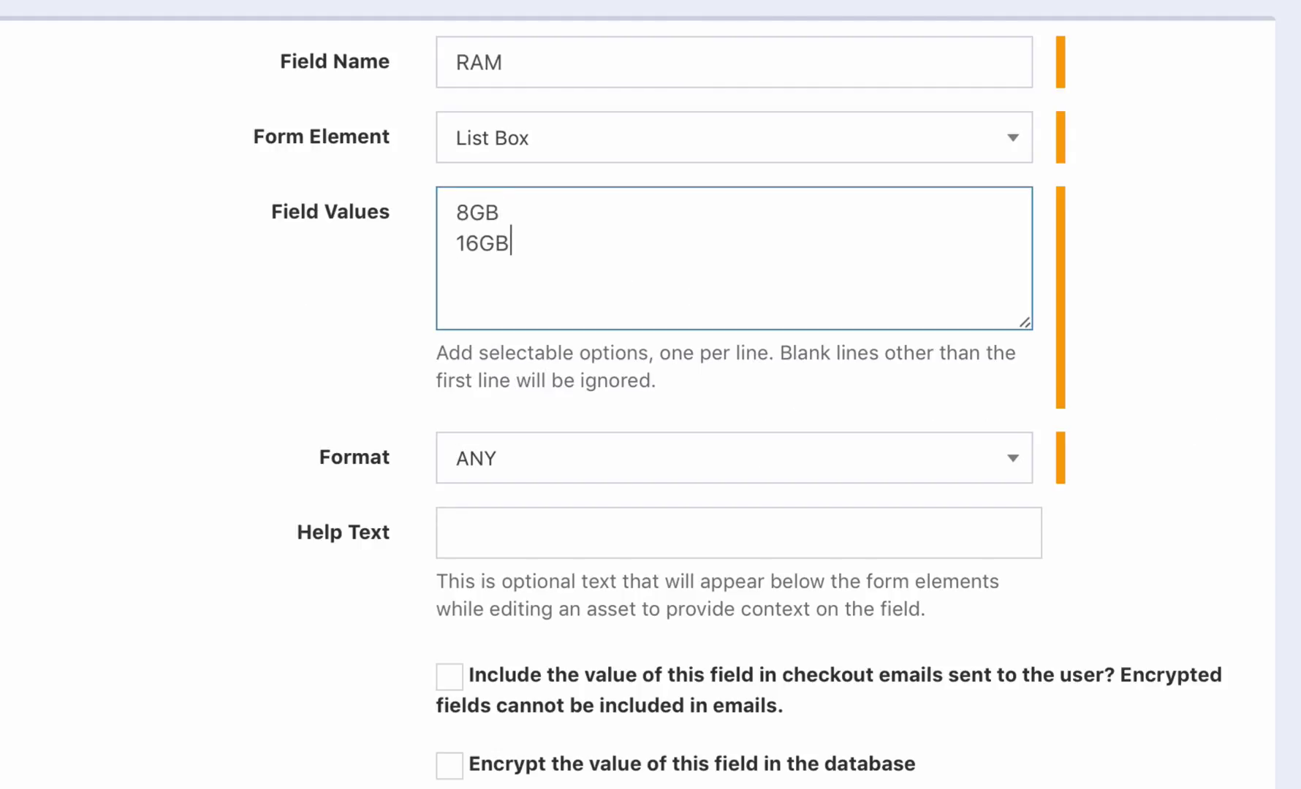
{"action": "key", "text": "Return"}
{"action": "type", "text": "32GB"}
Keep format ANY and add help text 'Available RAM on this device'
{"action": "left_click", "coordinate": [716, 467]}
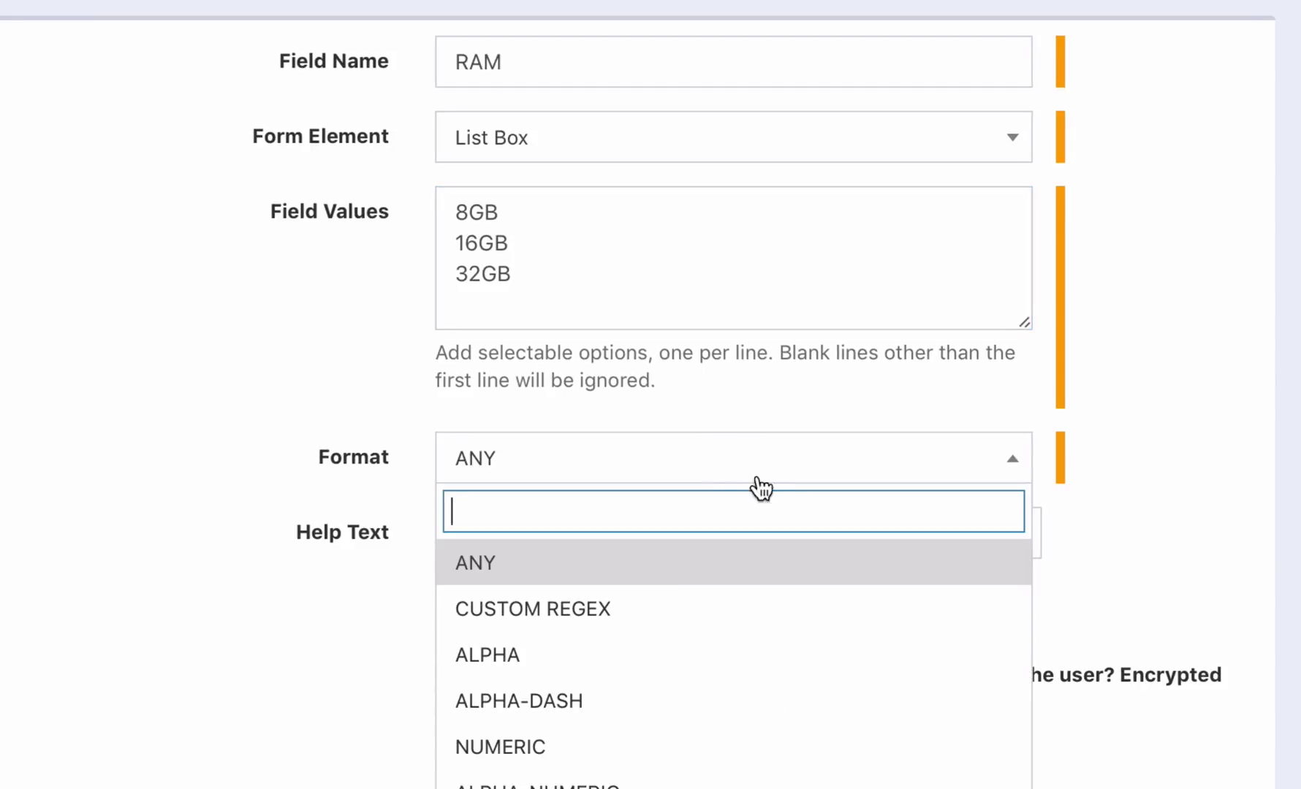
{"action": "scroll", "coordinate": [798, 738], "scroll_direction": "down", "scroll_amount": 4}
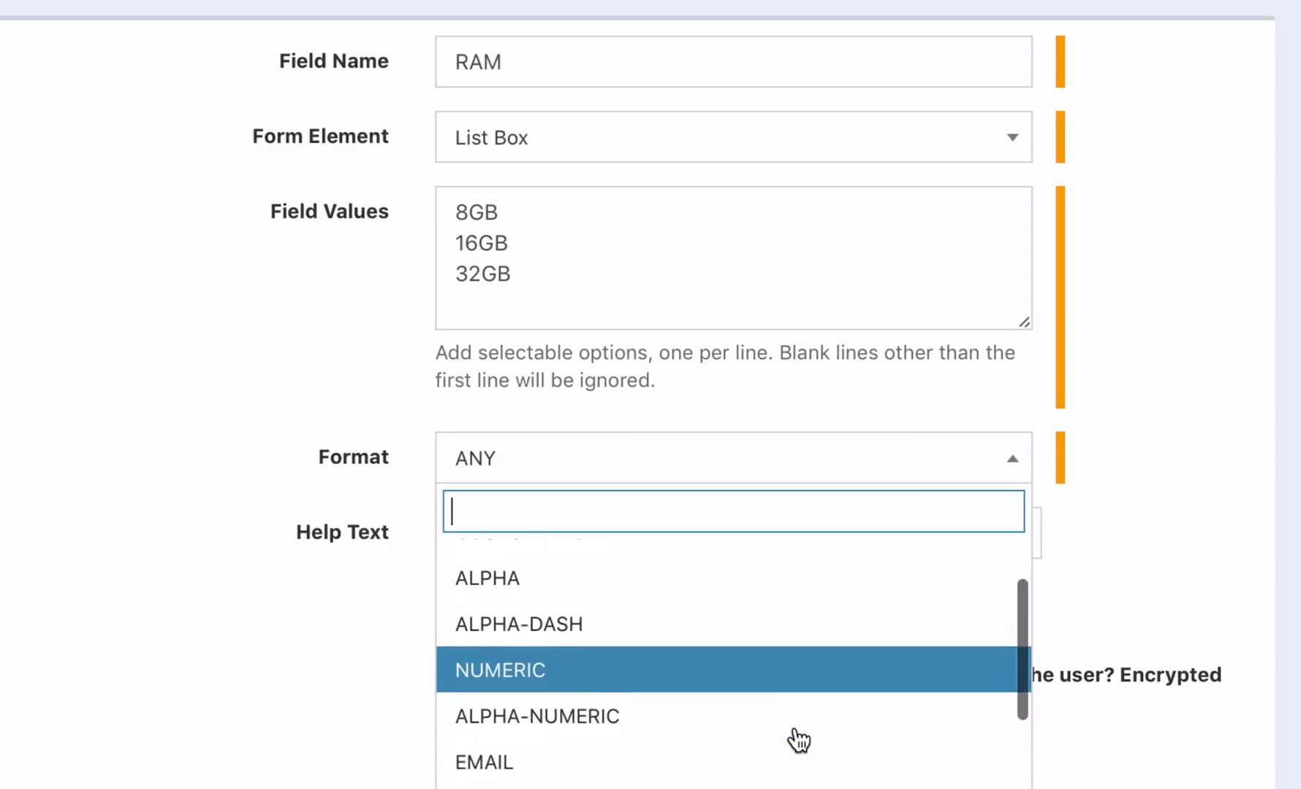
{"action": "scroll", "coordinate": [798, 740], "scroll_direction": "down", "scroll_amount": 2}
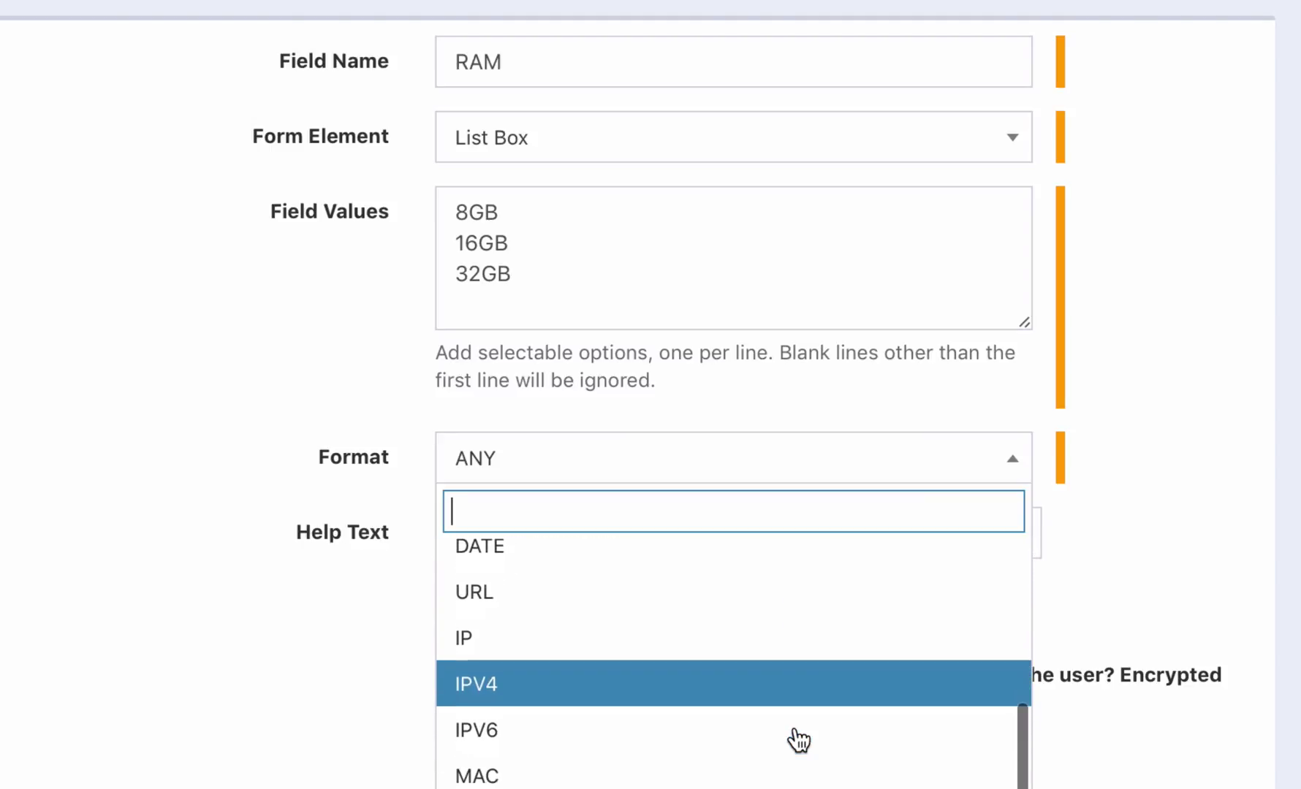
{"action": "scroll", "coordinate": [797, 738], "scroll_direction": "up", "scroll_amount": 6}
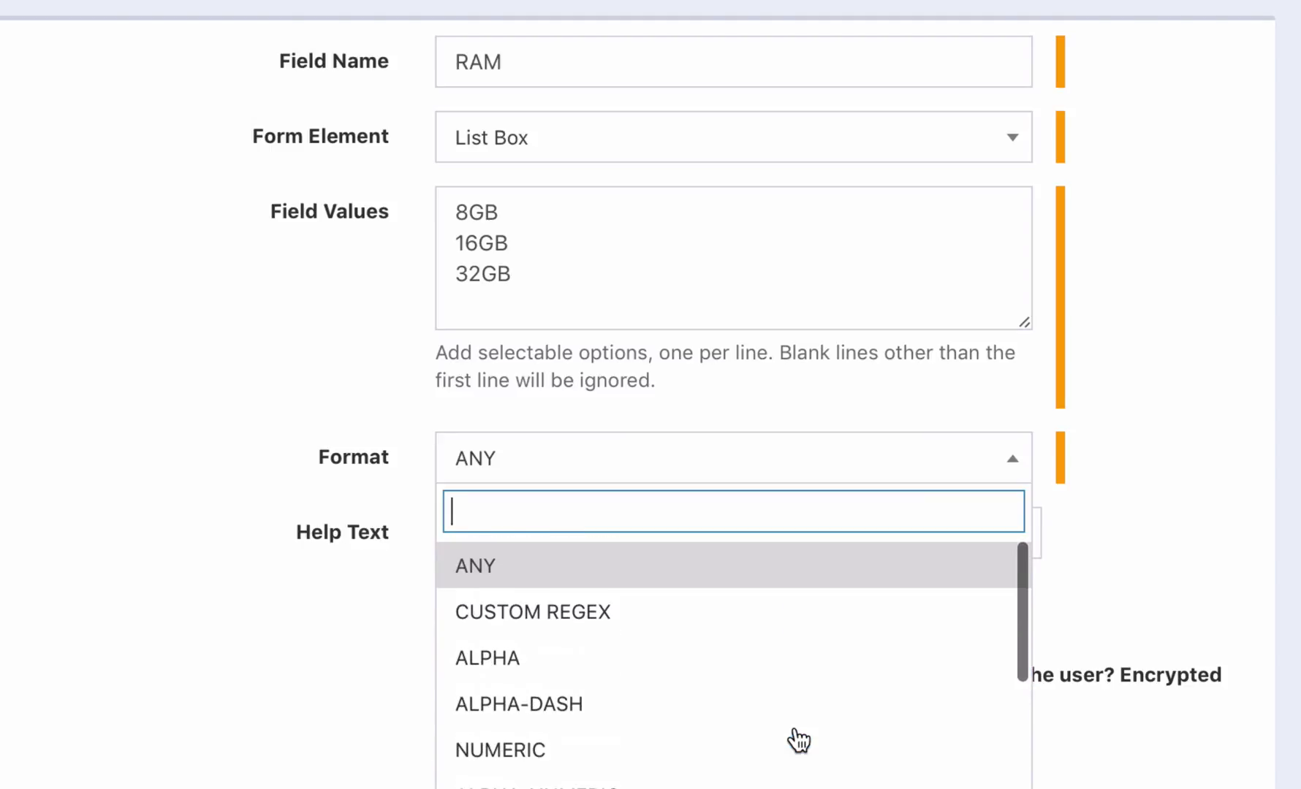
{"action": "left_click", "coordinate": [590, 560]}
{"action": "left_click", "coordinate": [688, 537]}
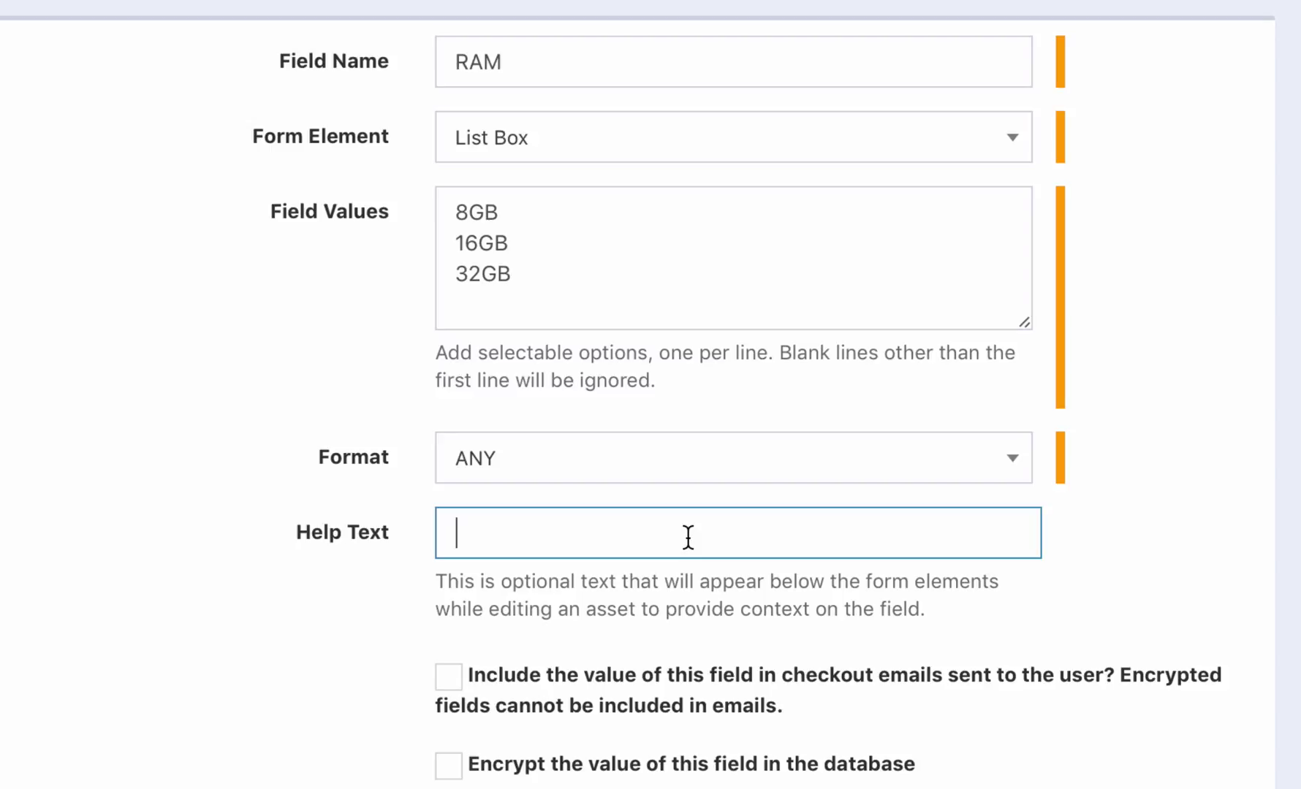
{"action": "type", "text": "Available RAM on this device"}
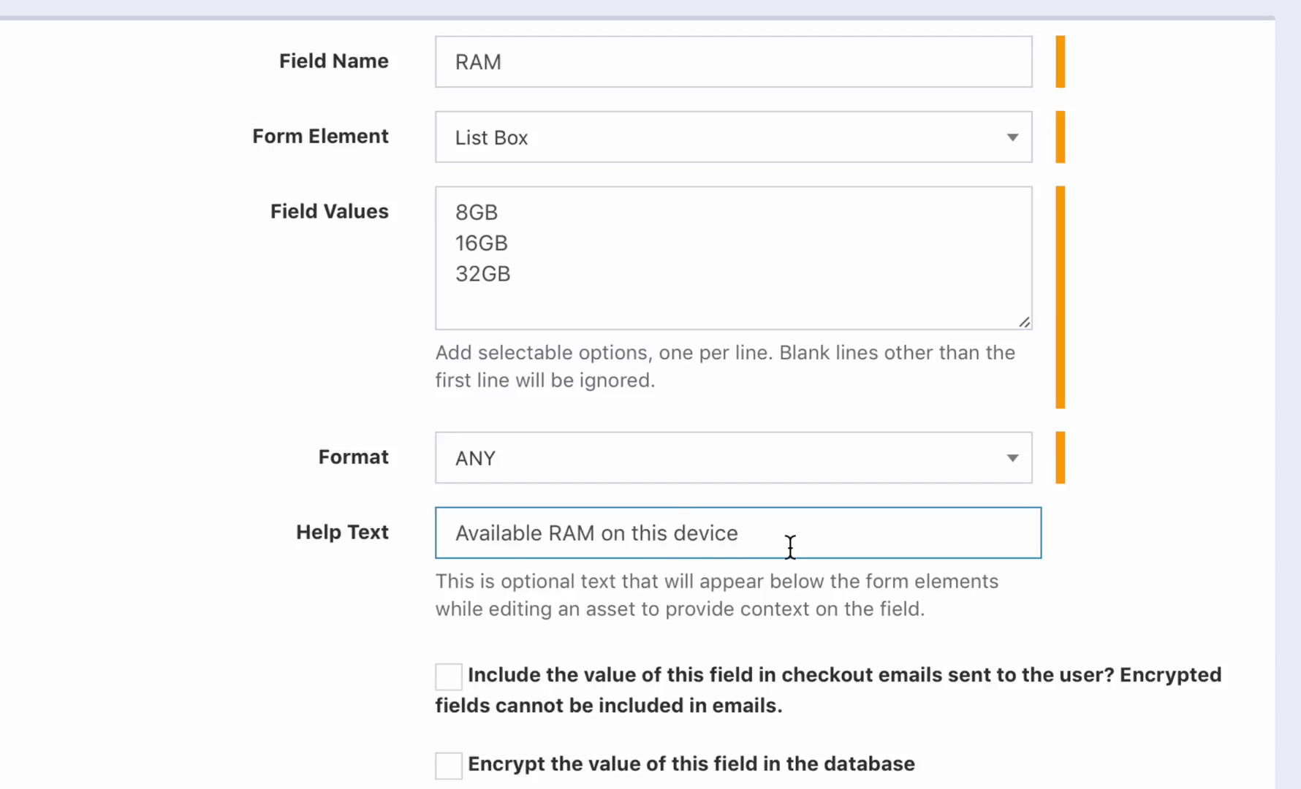
Leave checkout-email and database encryption options off and save the RAM field
{"action": "left_click", "coordinate": [442, 684]}
{"action": "left_click", "coordinate": [443, 687]}
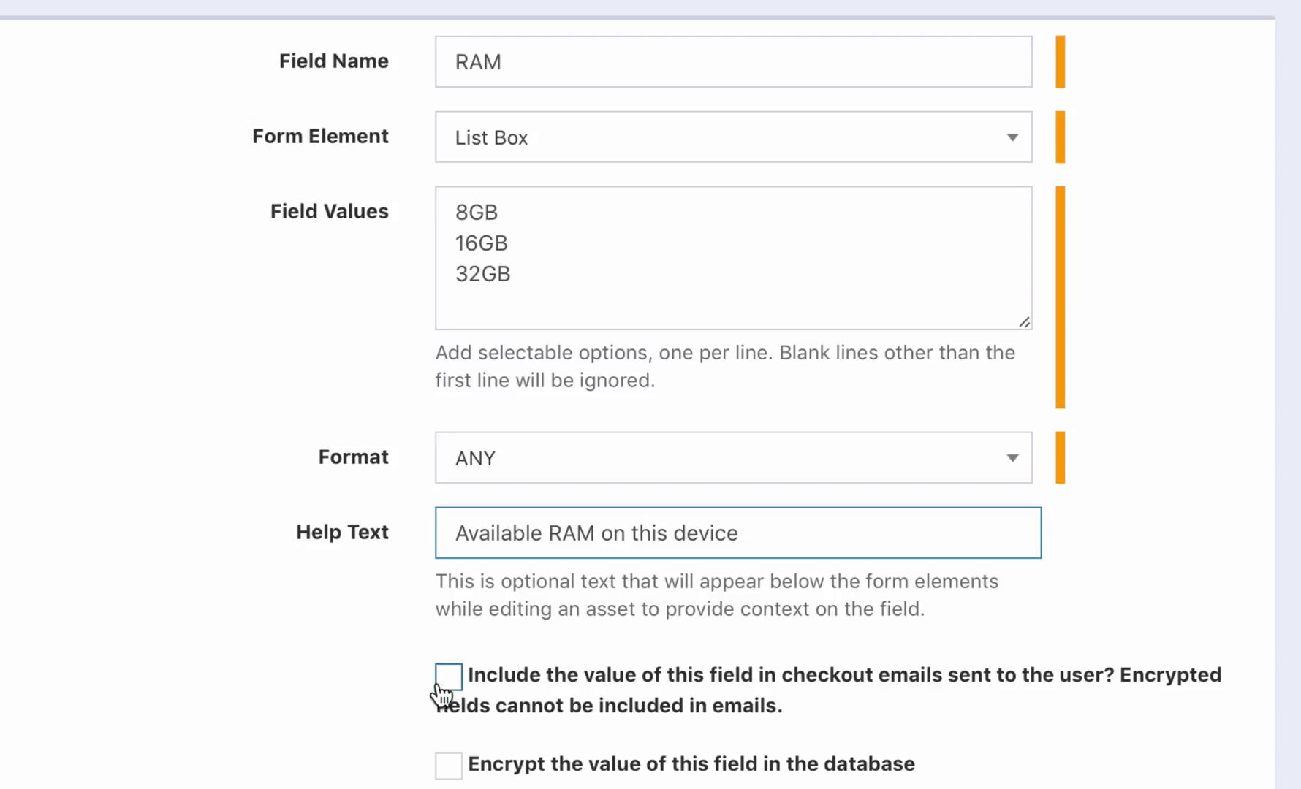
{"action": "left_click", "coordinate": [445, 767]}
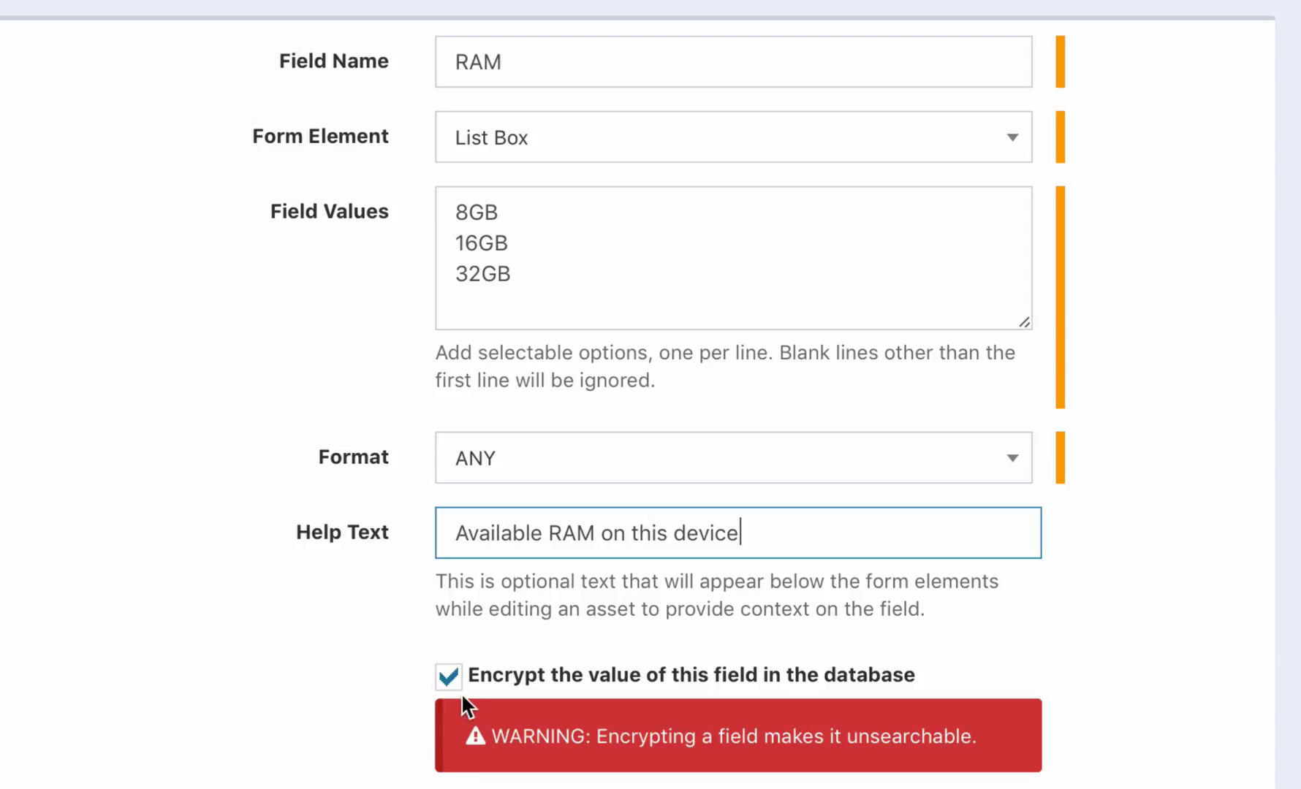
{"action": "left_click", "coordinate": [448, 678]}
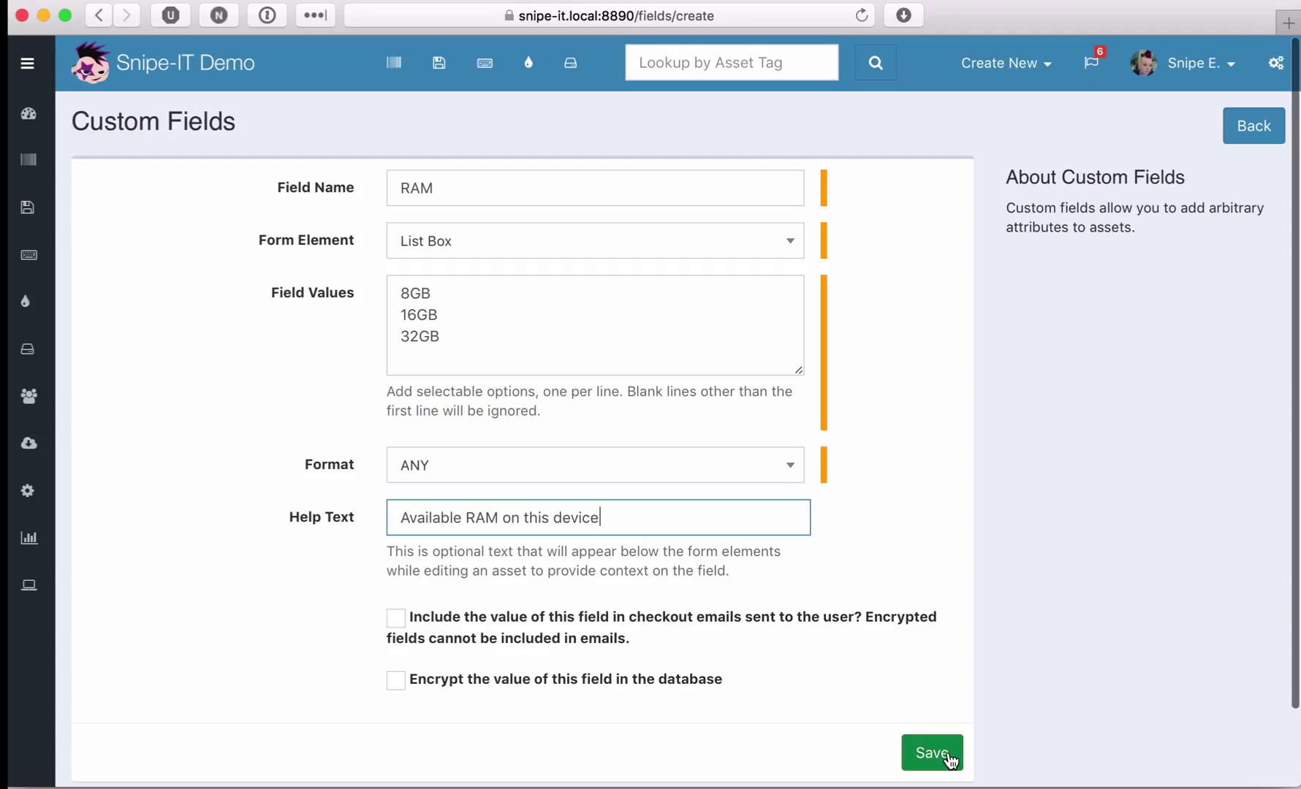
{"action": "left_click", "coordinate": [948, 758]}
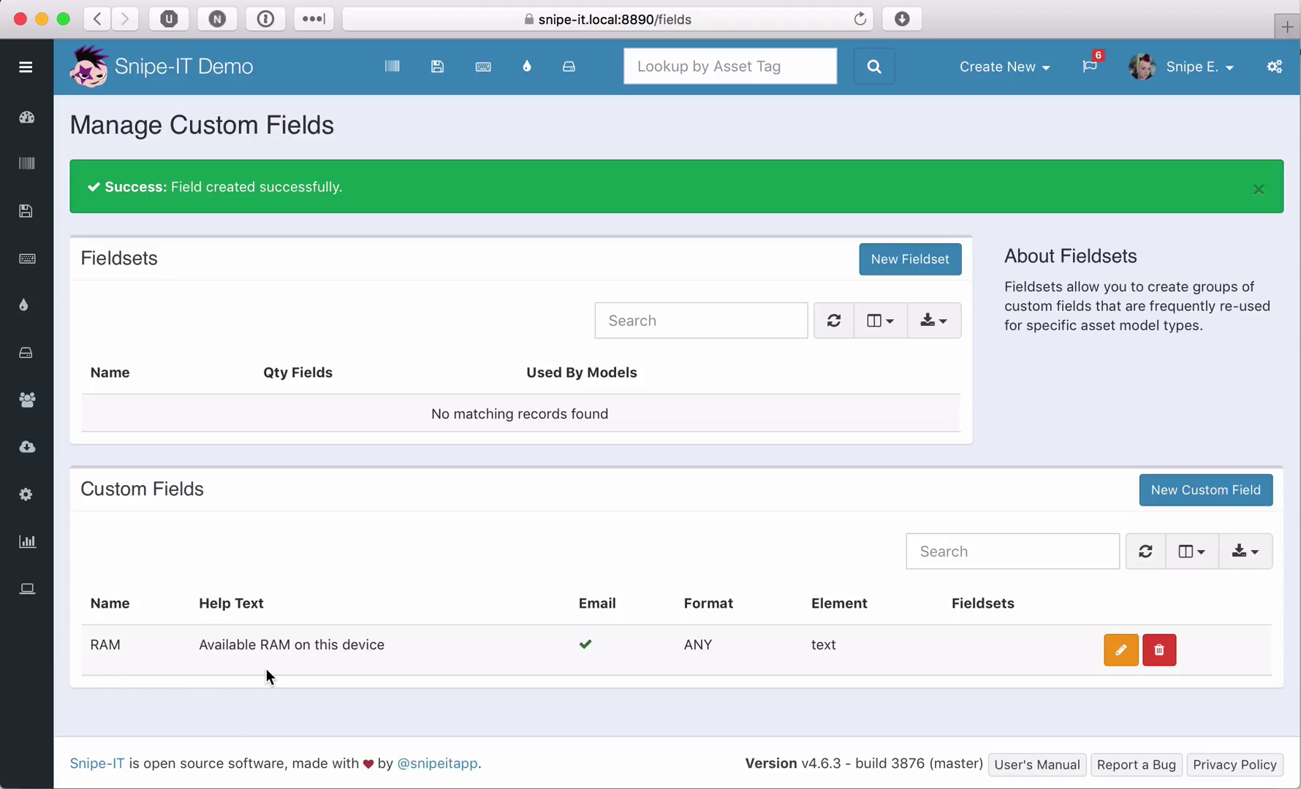
Create and save a custom field named CPU
{"action": "left_click", "coordinate": [1166, 495]}
{"action": "left_click", "coordinate": [596, 204]}
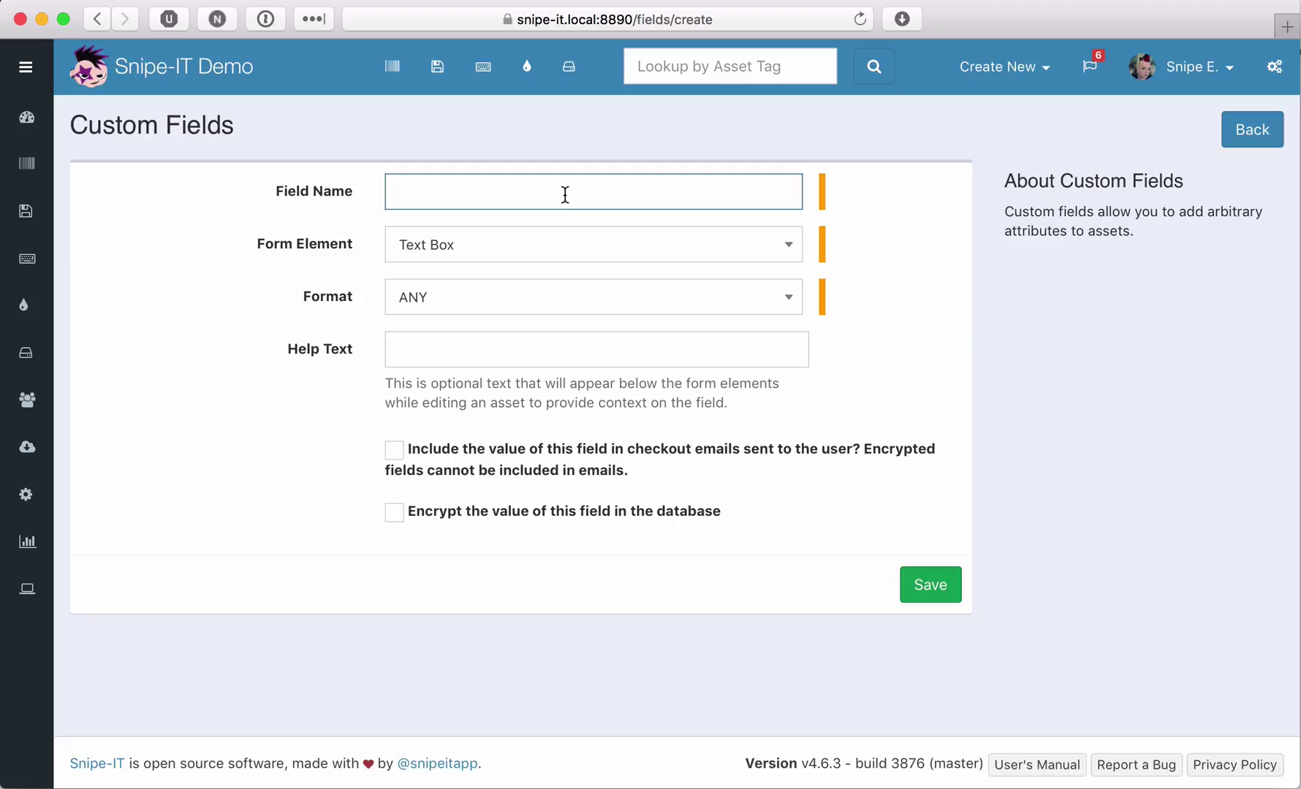
{"action": "type", "text": "CPU"}
{"action": "left_click", "coordinate": [920, 587]}
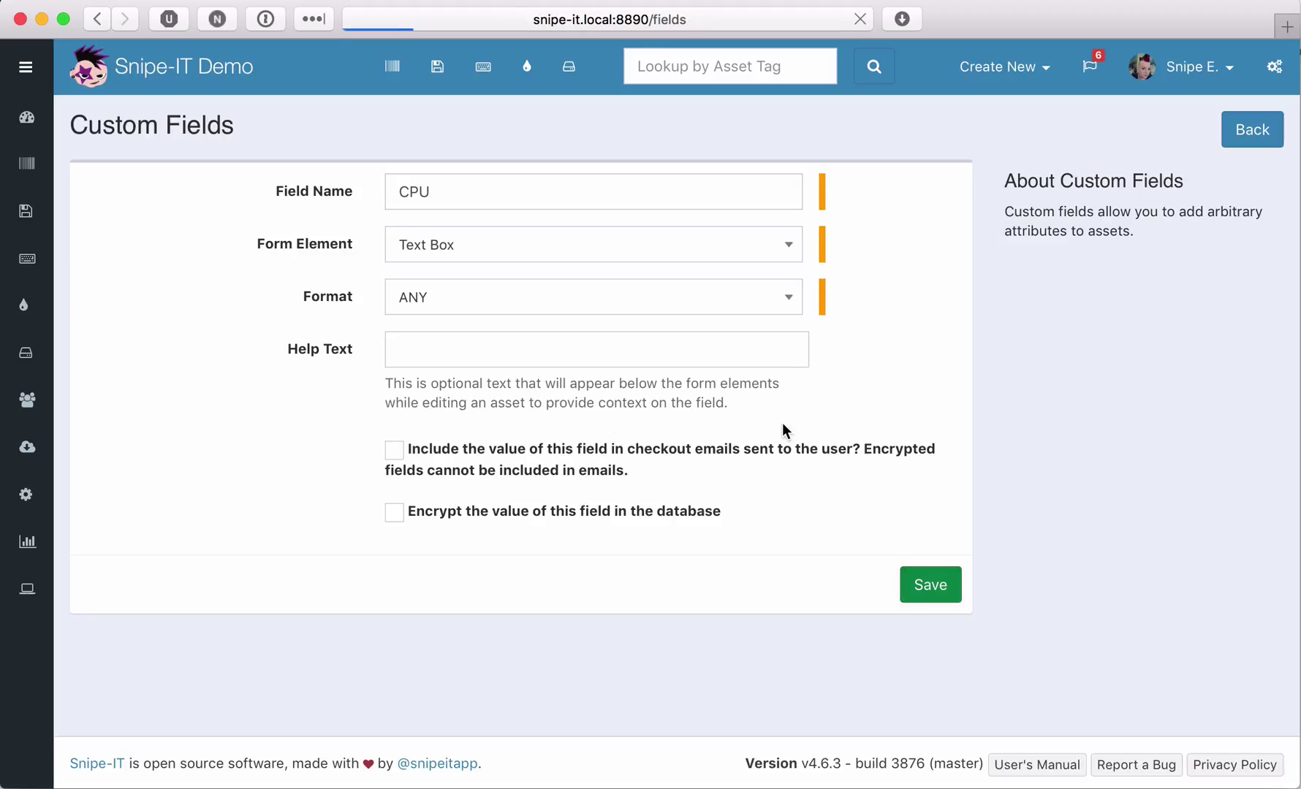
Create and save a custom field named OS / Version
{"action": "left_click", "coordinate": [1176, 503]}
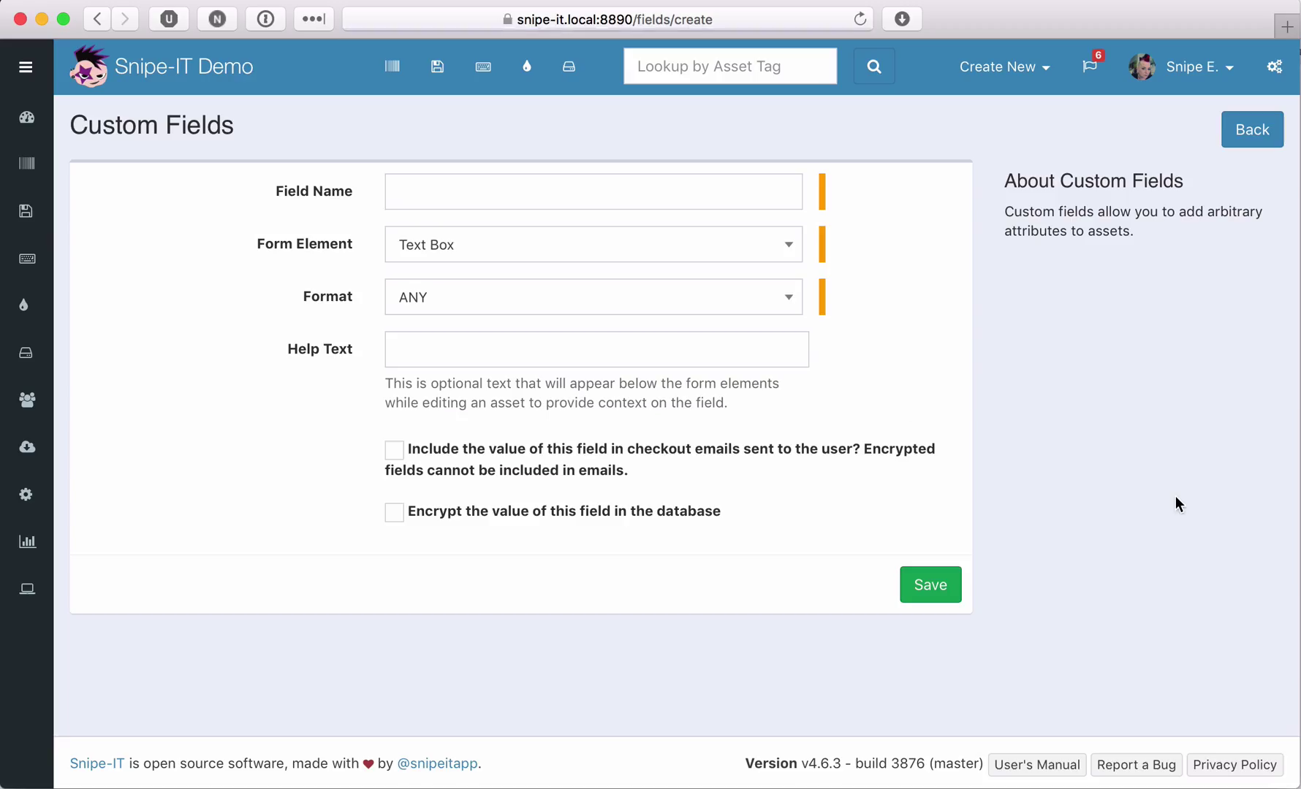
{"action": "left_click", "coordinate": [402, 187]}
{"action": "type", "text": "OS / Version"}
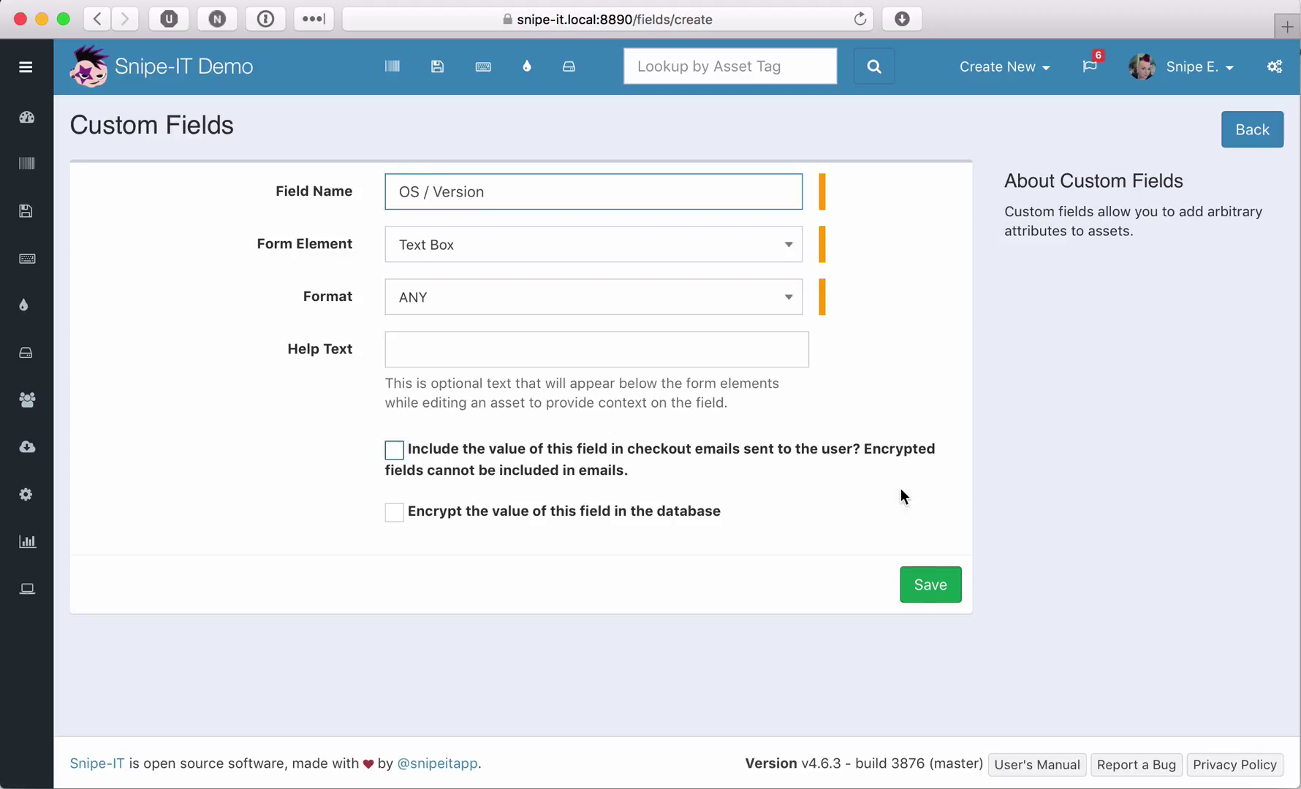
{"action": "left_click", "coordinate": [921, 586]}
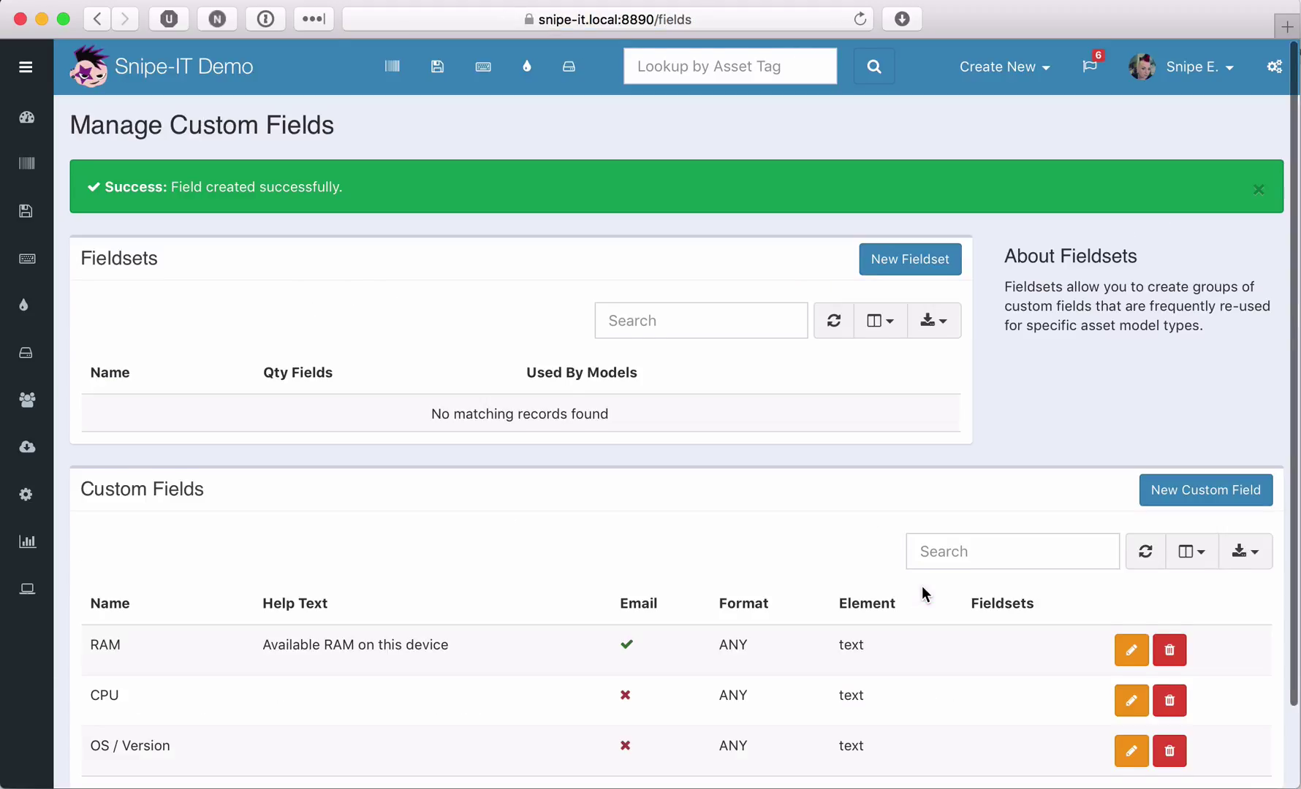
Begin another blank custom field and focus its Field Name
{"action": "scroll", "coordinate": [922, 587], "scroll_direction": "down", "scroll_amount": 3}
{"action": "left_click", "coordinate": [1187, 403]}
{"action": "left_click", "coordinate": [617, 192]}
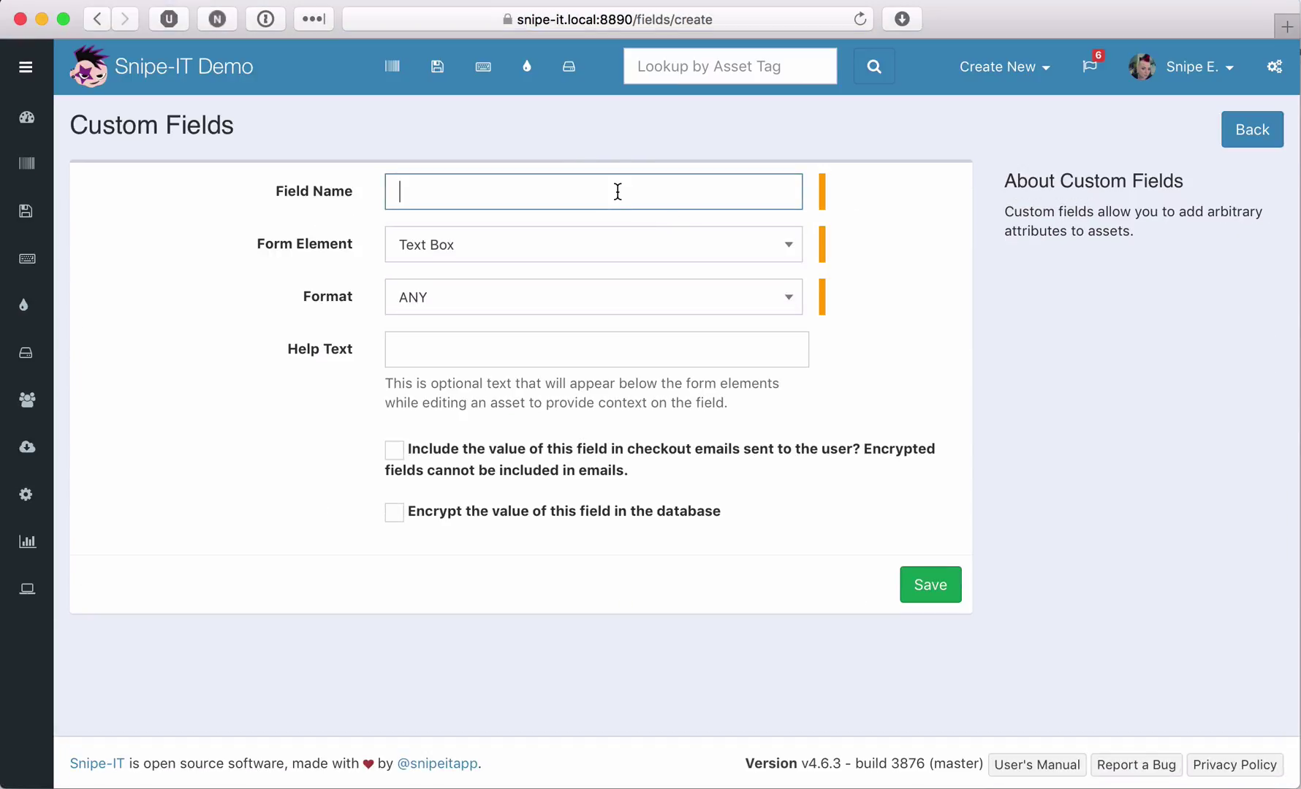
Name the field IMEI, give it custom regex format regex:/^[0-9]{15}$/, and save
{"action": "type", "text": "IMEI"}
{"action": "left_click", "coordinate": [505, 294]}
{"action": "left_click", "coordinate": [464, 404]}
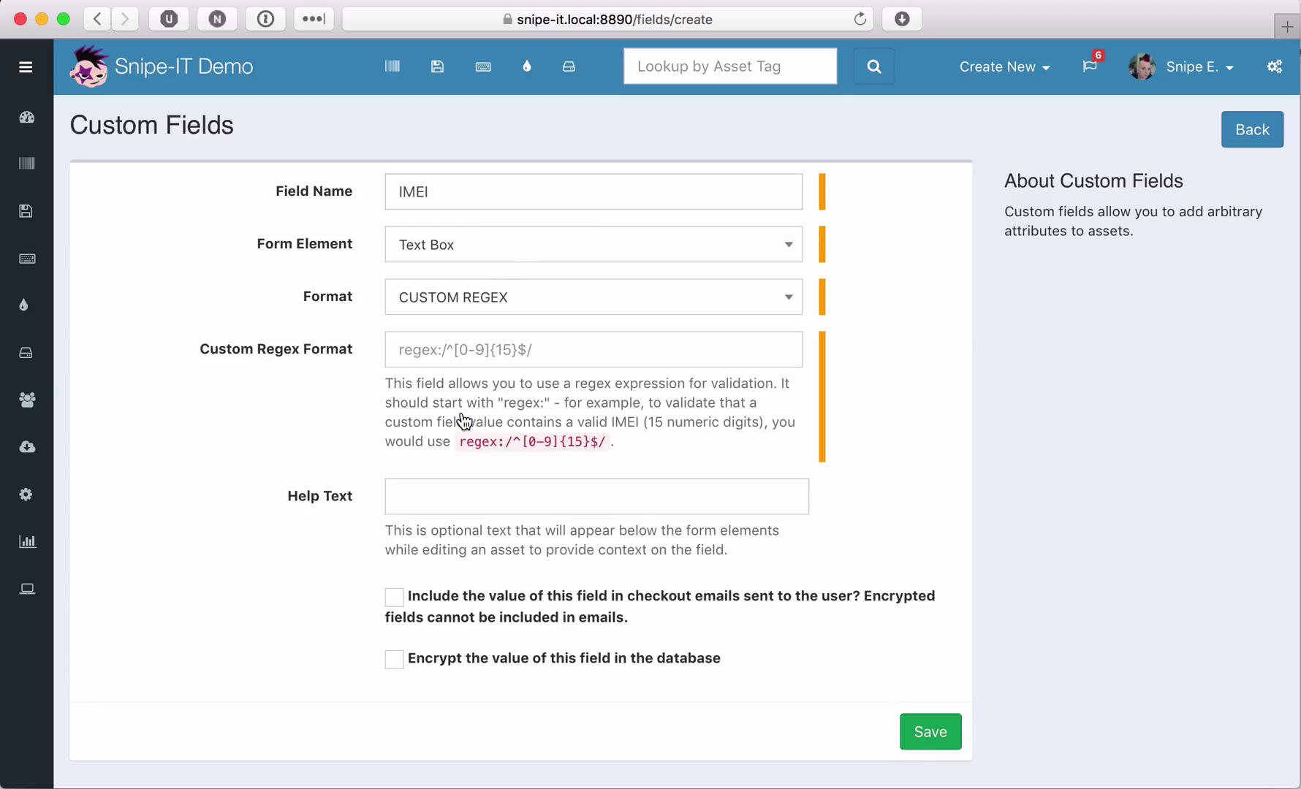
{"action": "left_click_drag", "start_coordinate": [461, 443], "coordinate": [606, 442]}
{"action": "key", "text": "super+c"}
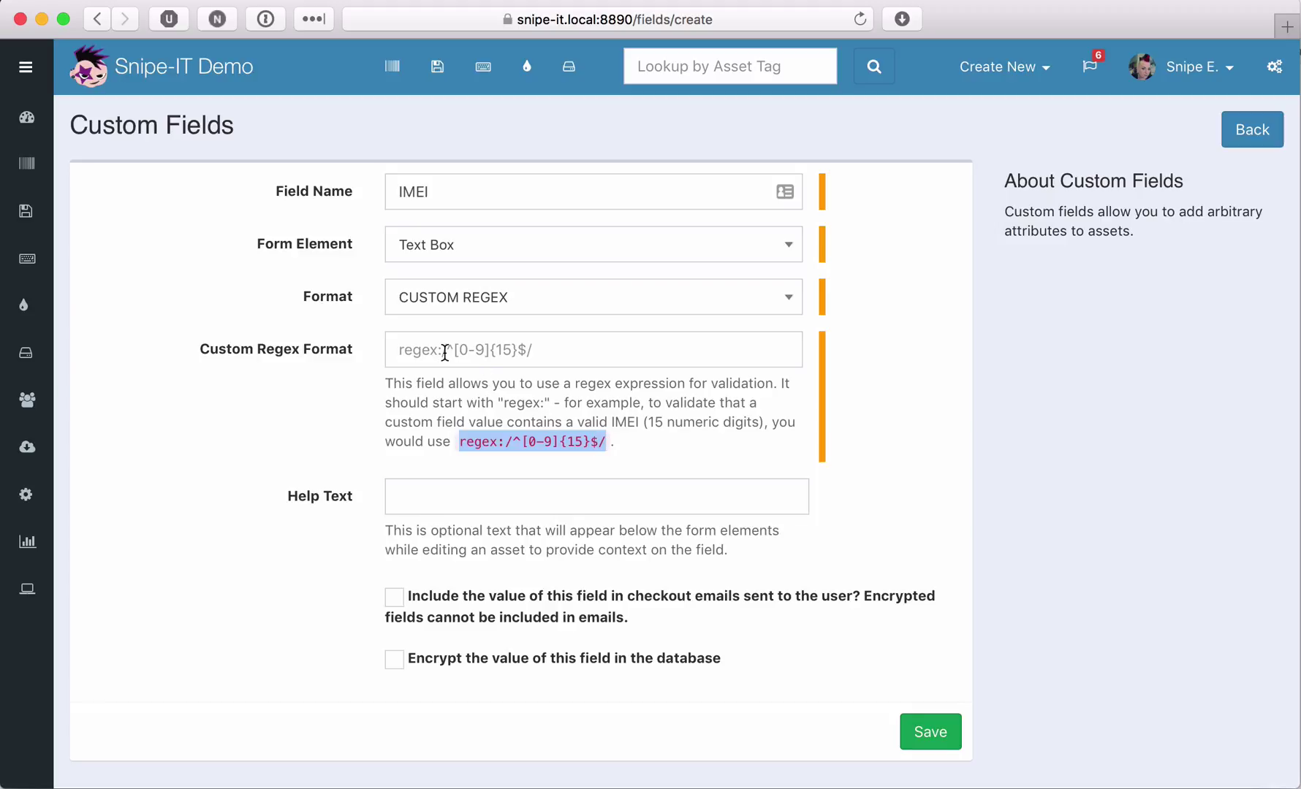
{"action": "left_click", "coordinate": [415, 348]}
{"action": "key", "text": "super+v"}
{"action": "scroll", "coordinate": [241, 599], "scroll_direction": "down", "scroll_amount": 1}
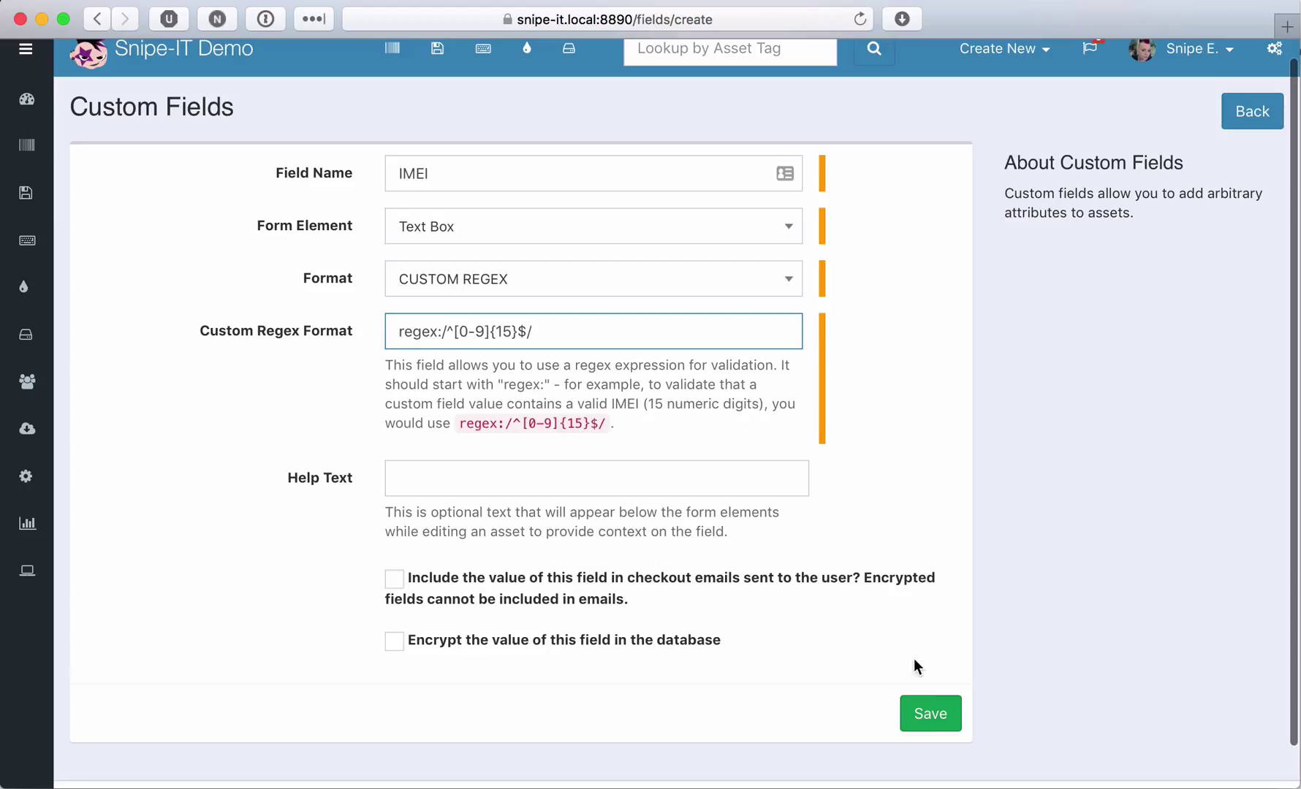
{"action": "left_click", "coordinate": [943, 717]}
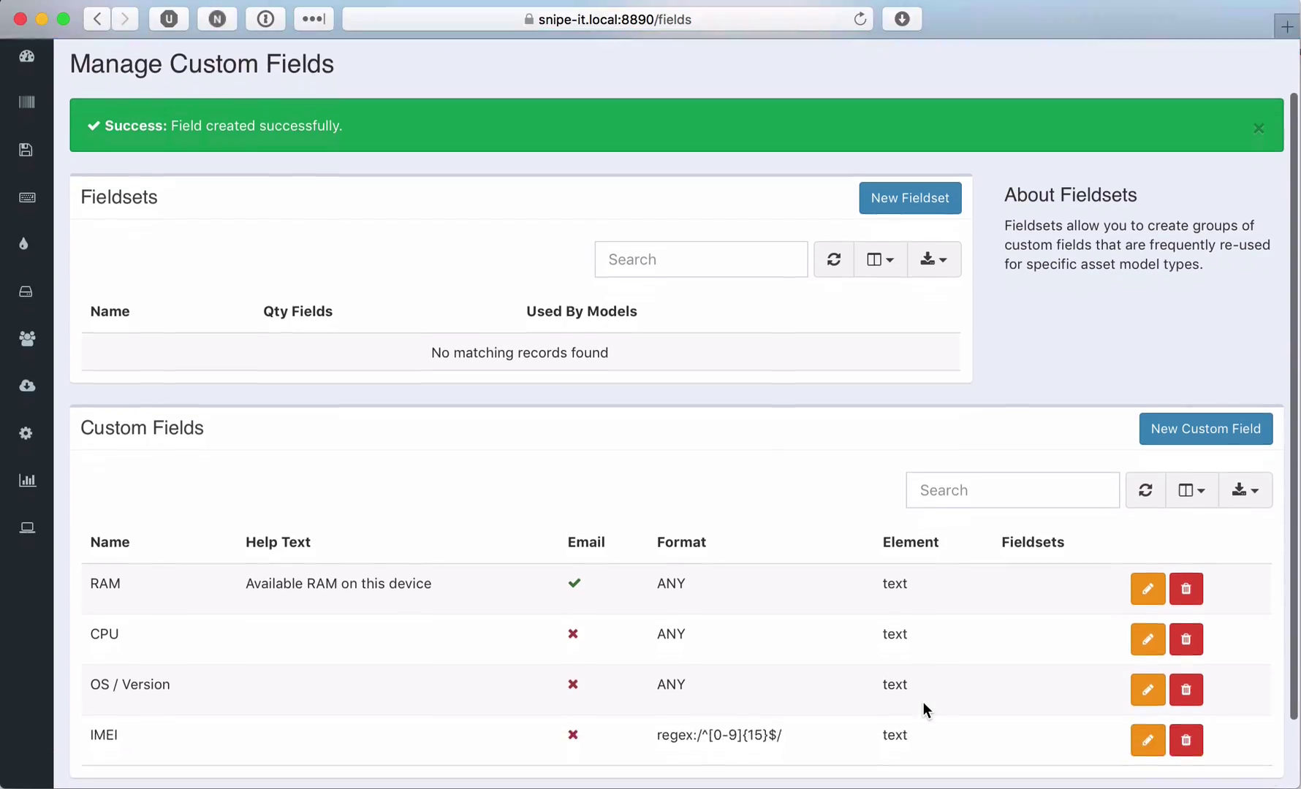
{"action": "scroll", "coordinate": [924, 707], "scroll_direction": "down", "scroll_amount": 3}
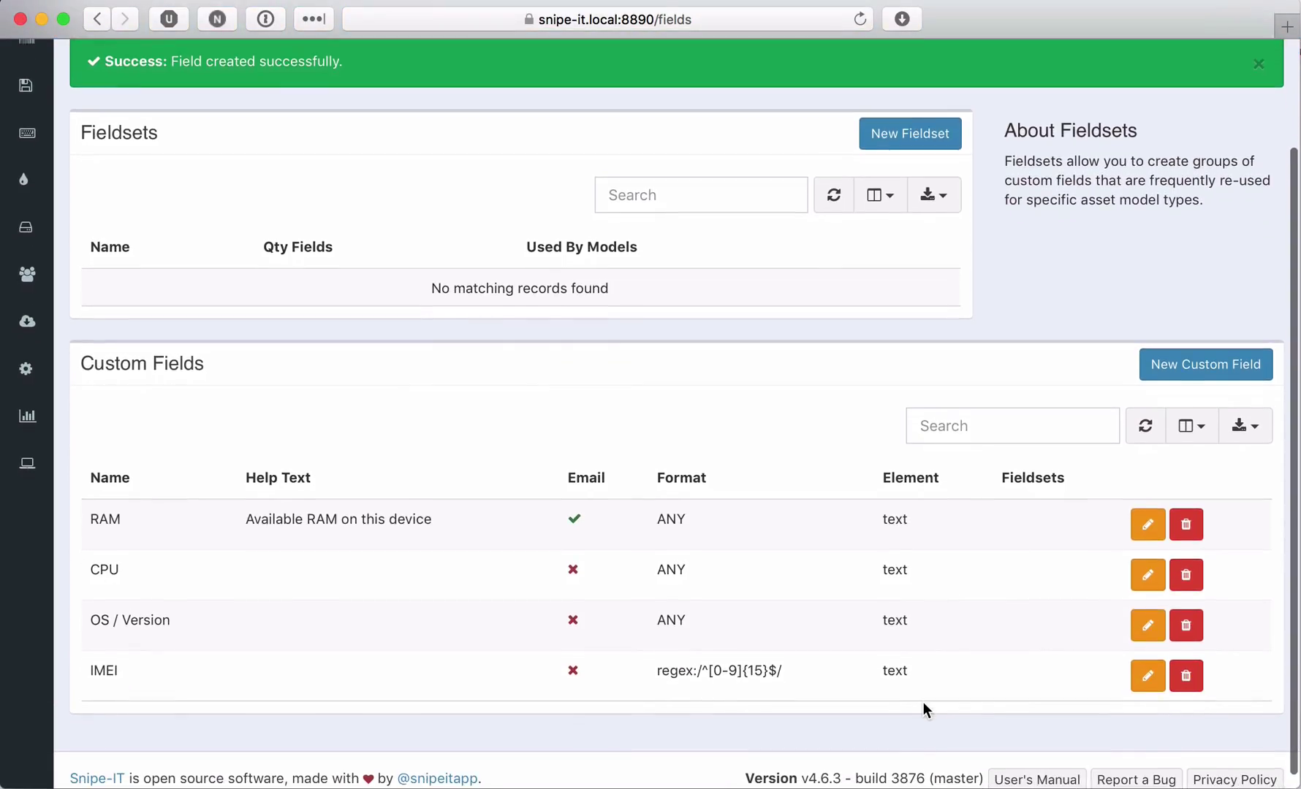
Create and save a 'Phone Number' text box field with ANY format
{"action": "left_click", "coordinate": [1181, 369]}
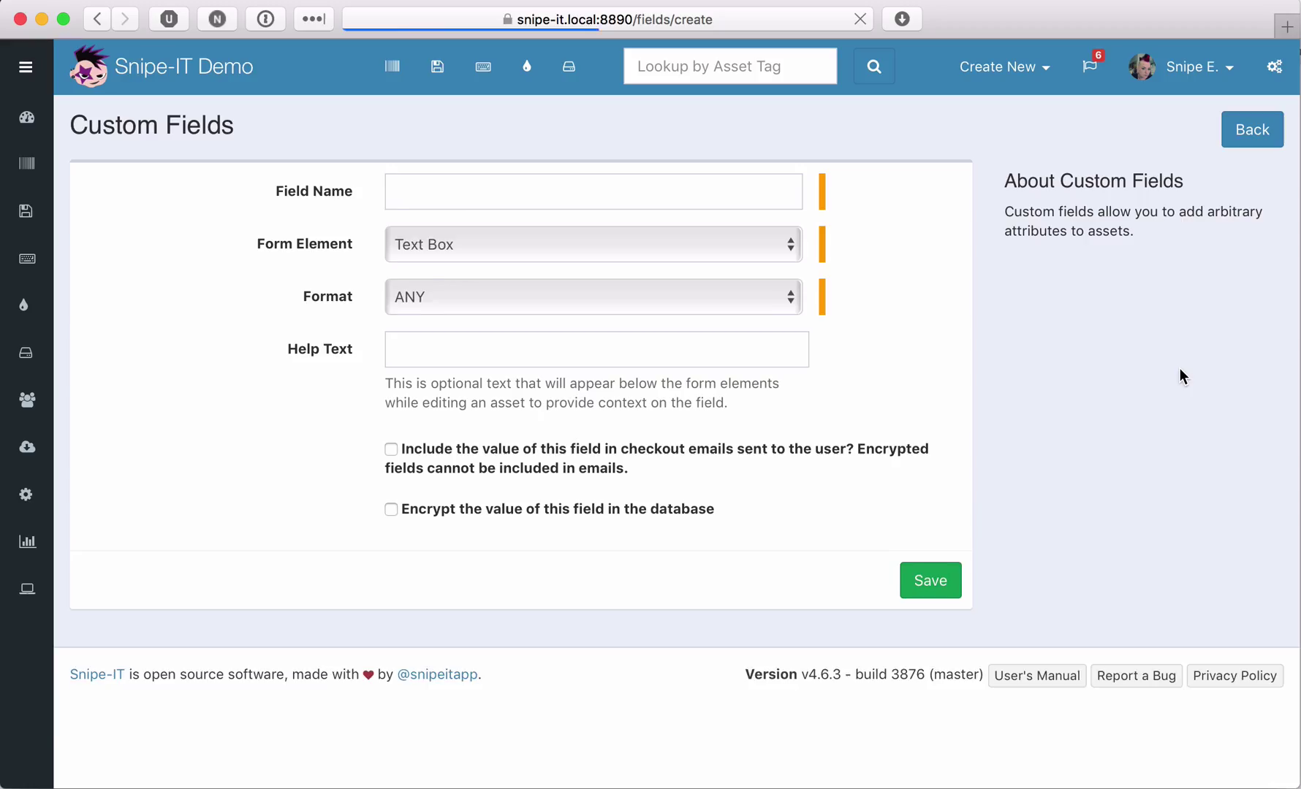
{"action": "left_click", "coordinate": [517, 195]}
{"action": "type", "text": "Phone Number"}
{"action": "left_click", "coordinate": [845, 425]}
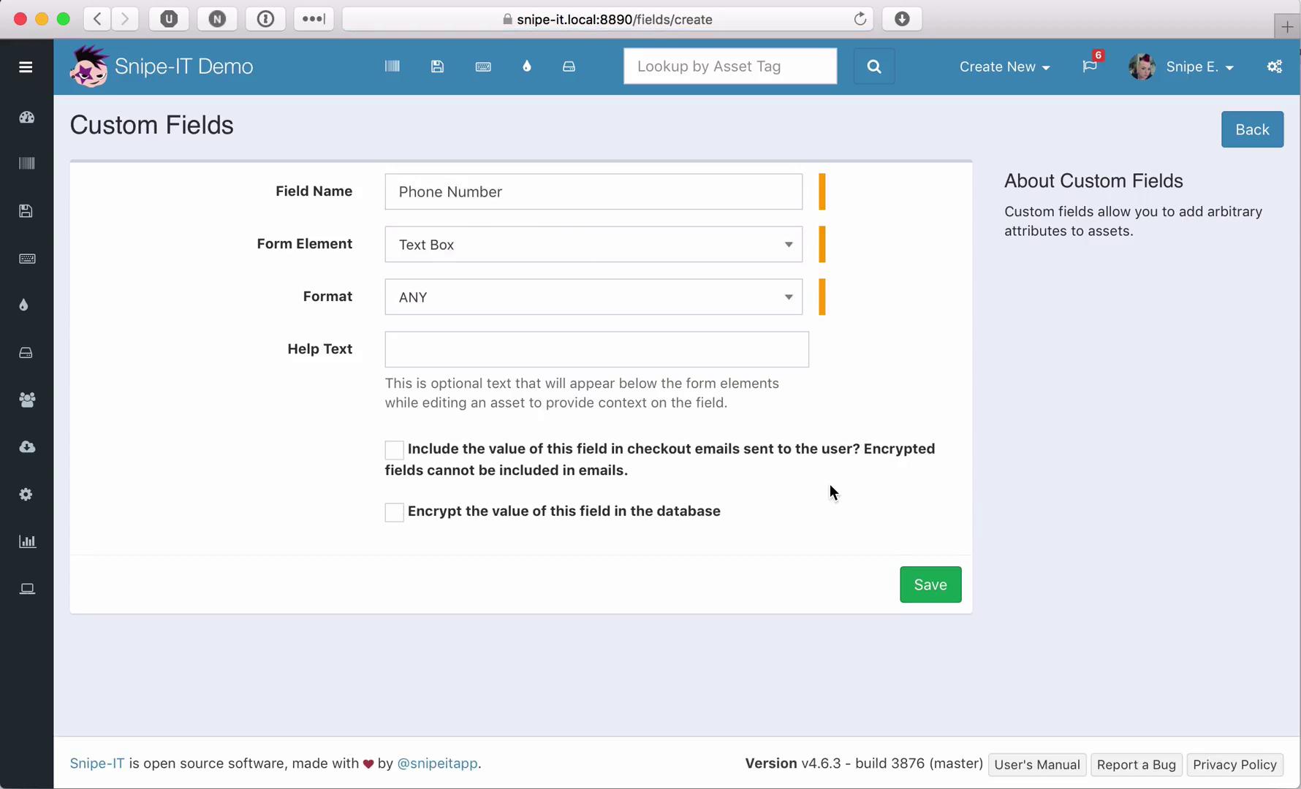
{"action": "left_click", "coordinate": [925, 585]}
{"action": "scroll", "coordinate": [921, 536], "scroll_direction": "down", "scroll_amount": 5}
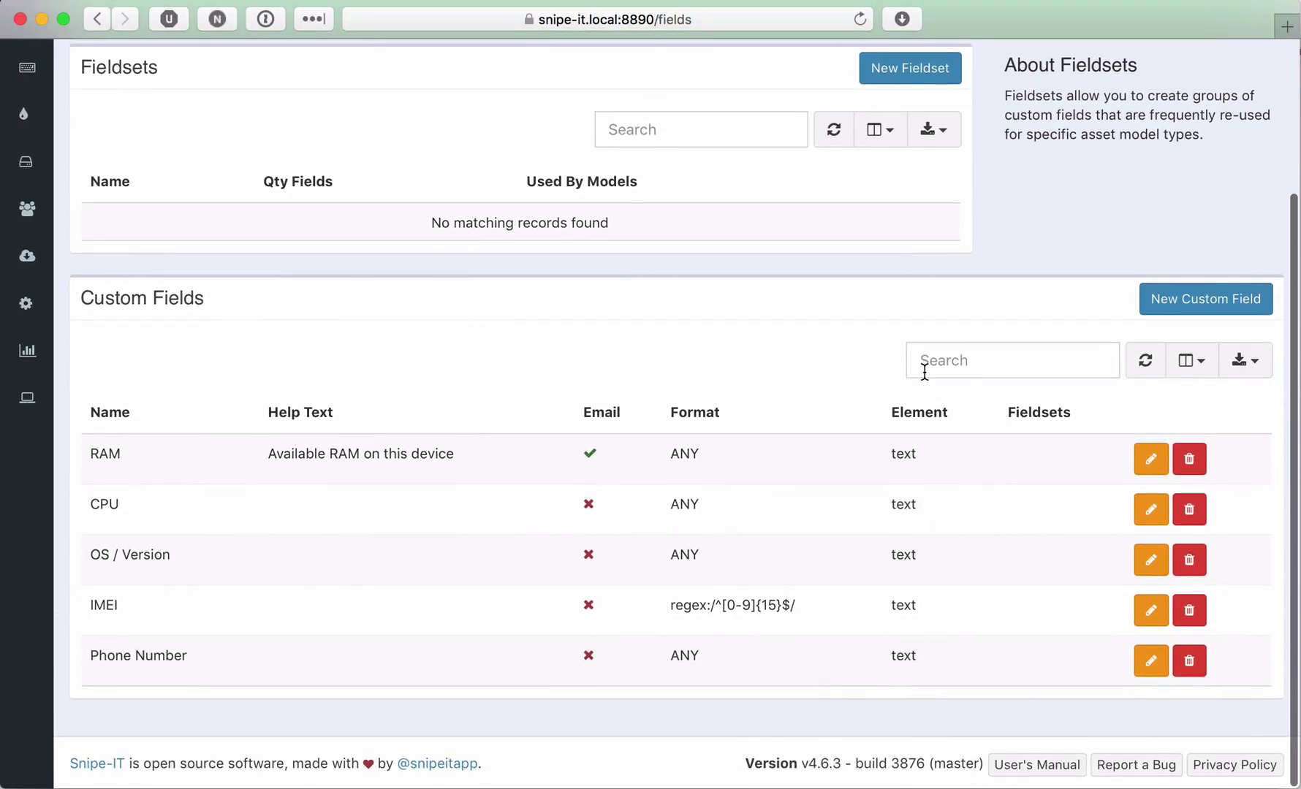
{"action": "scroll", "coordinate": [925, 371], "scroll_direction": "up", "scroll_amount": 4}
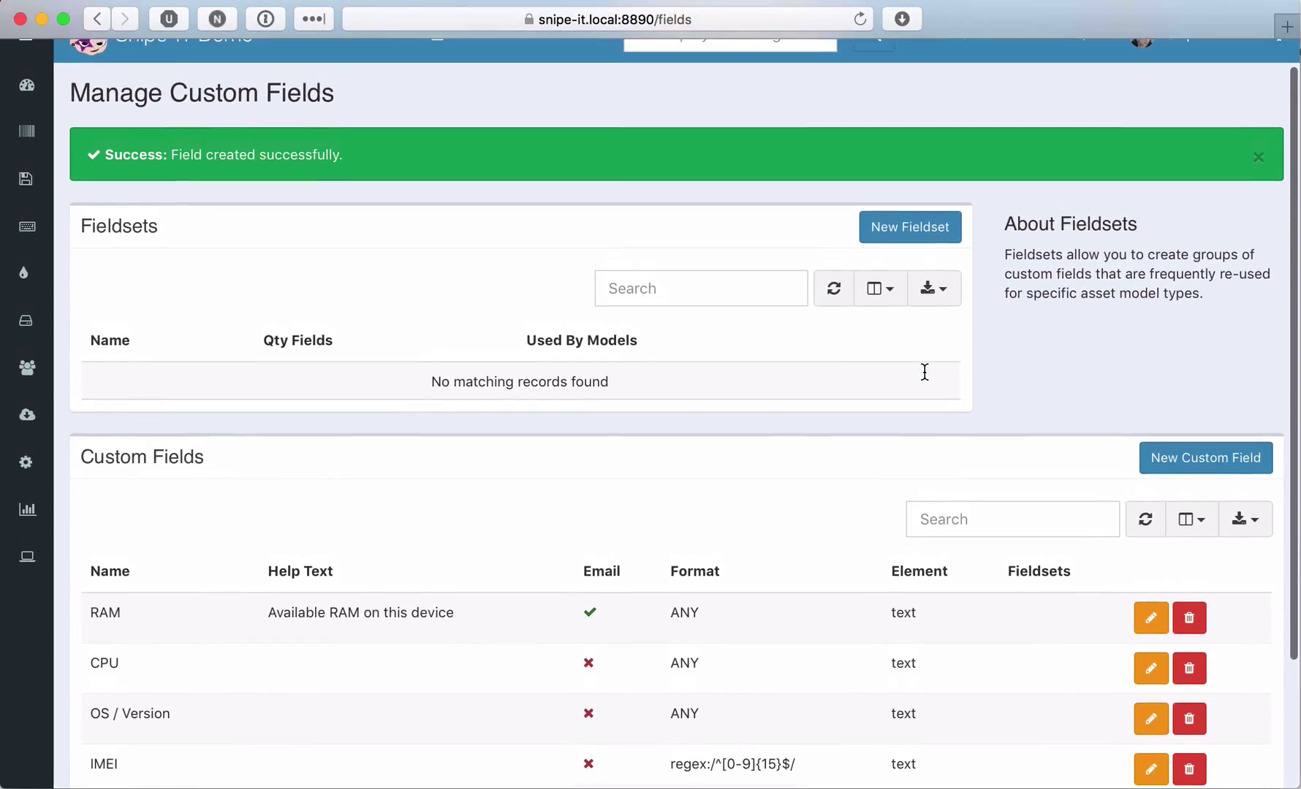
Create and save a new fieldset named 'Computer Fieldset'
{"action": "left_click", "coordinate": [909, 229]}
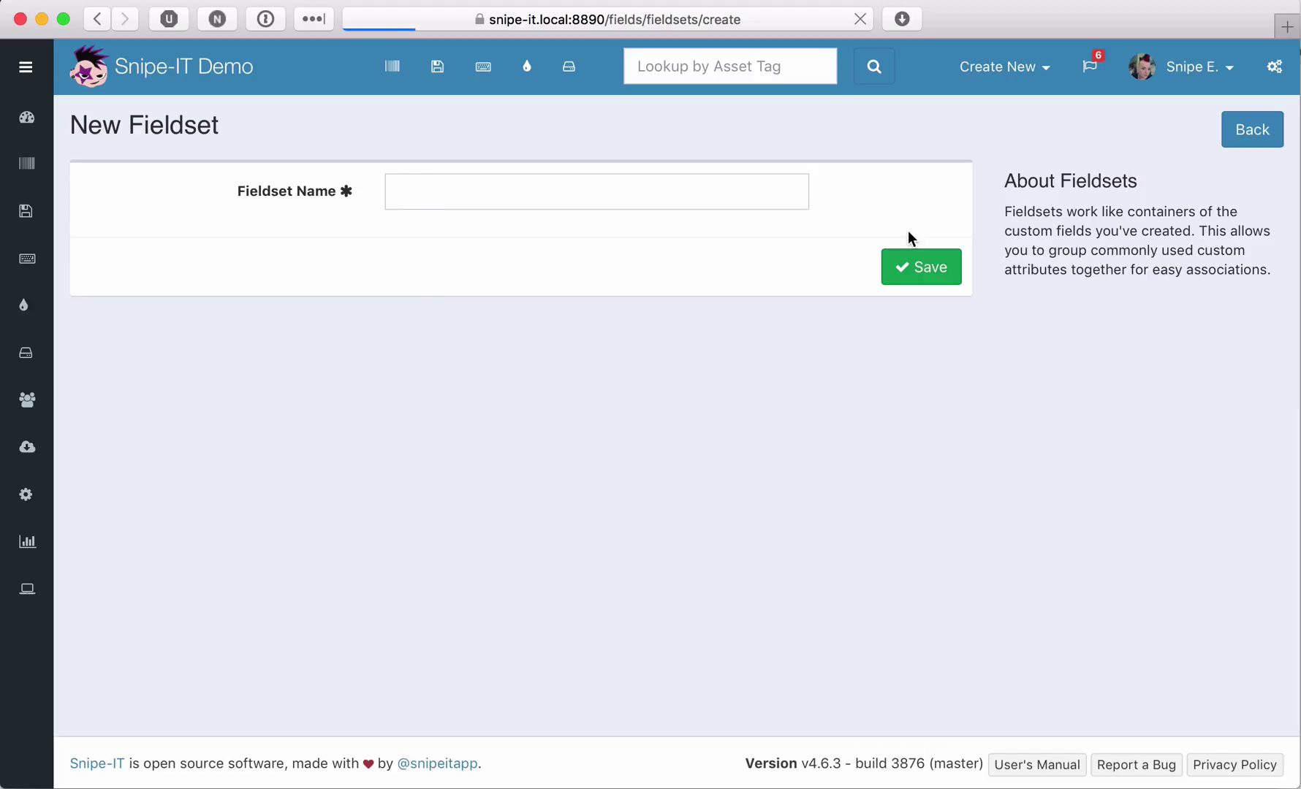
{"action": "left_click", "coordinate": [711, 199]}
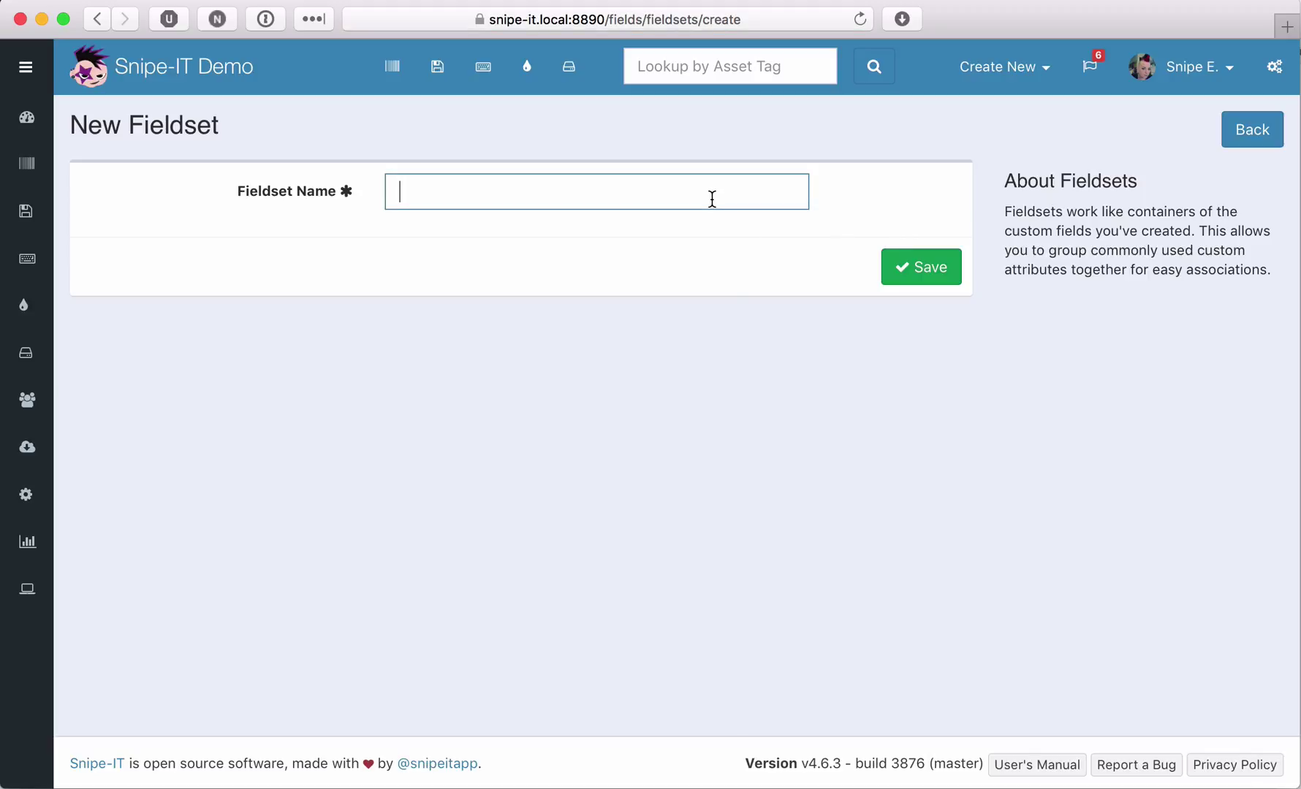
{"action": "type", "text": "Computer Fieldset"}
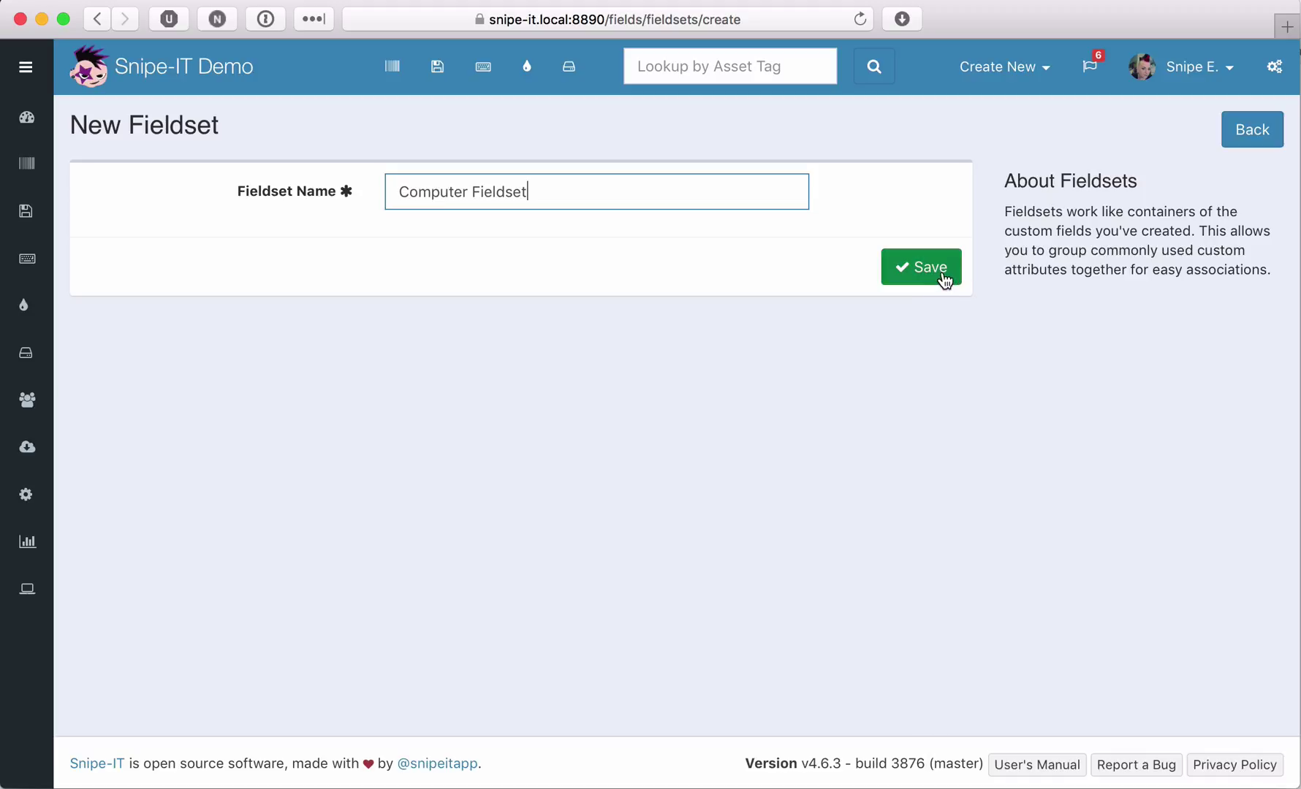
{"action": "left_click", "coordinate": [943, 275]}
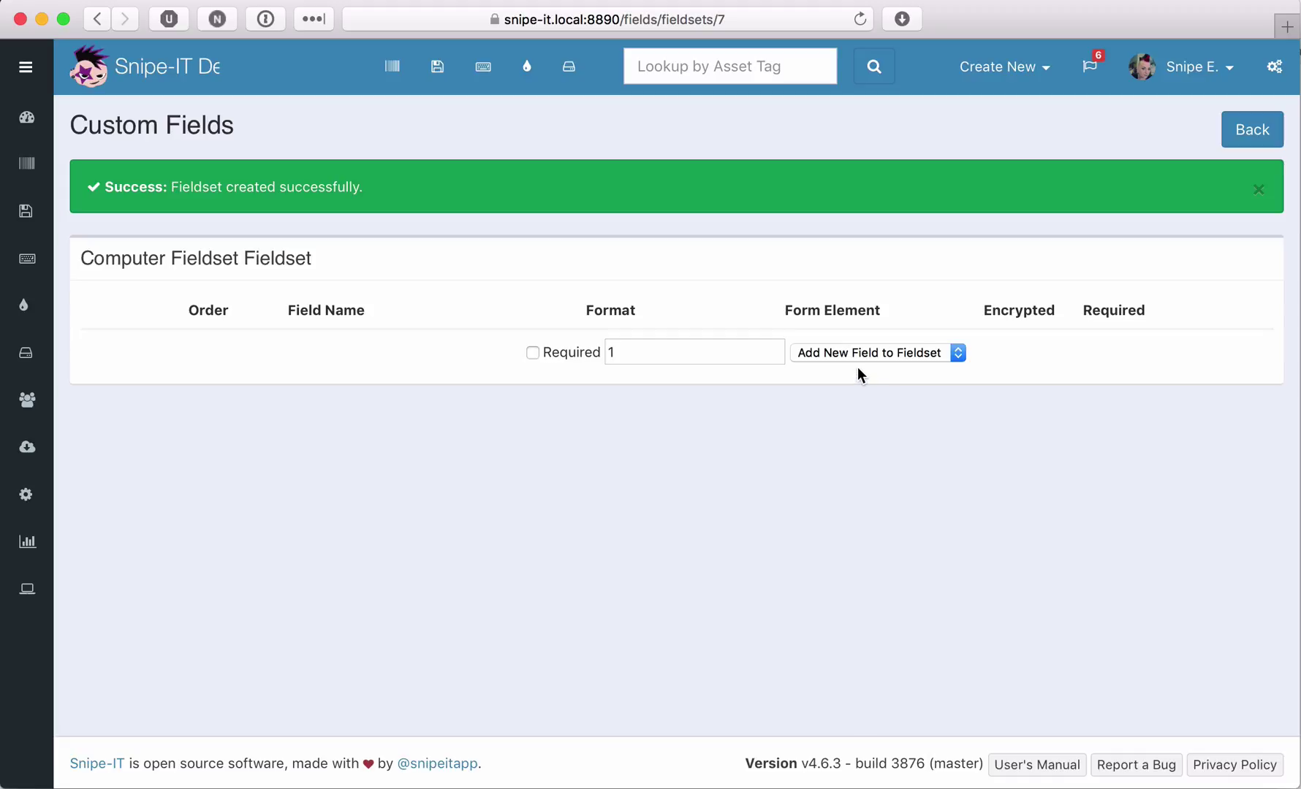
Add RAM, a required CPU, and OS / Version to Computer Fieldset
{"action": "left_click", "coordinate": [814, 353]}
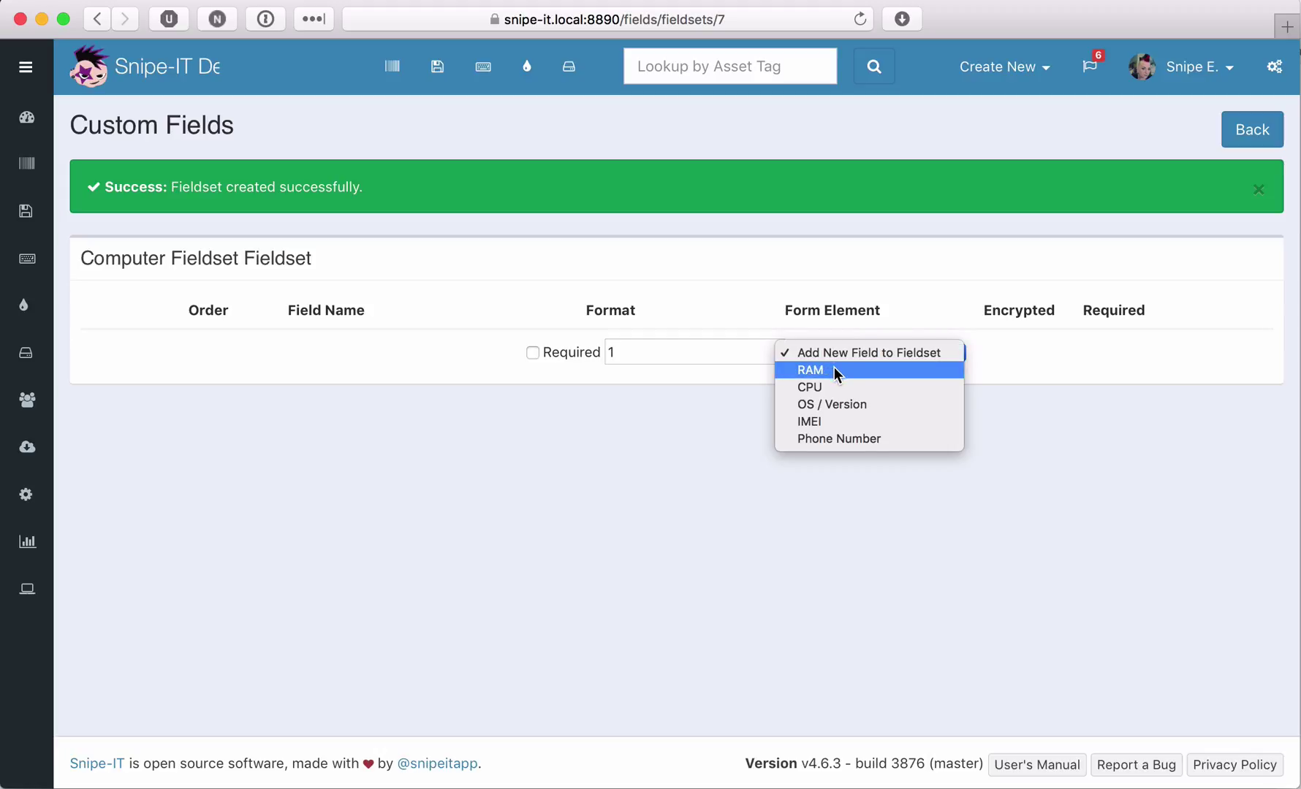
{"action": "left_click", "coordinate": [833, 369]}
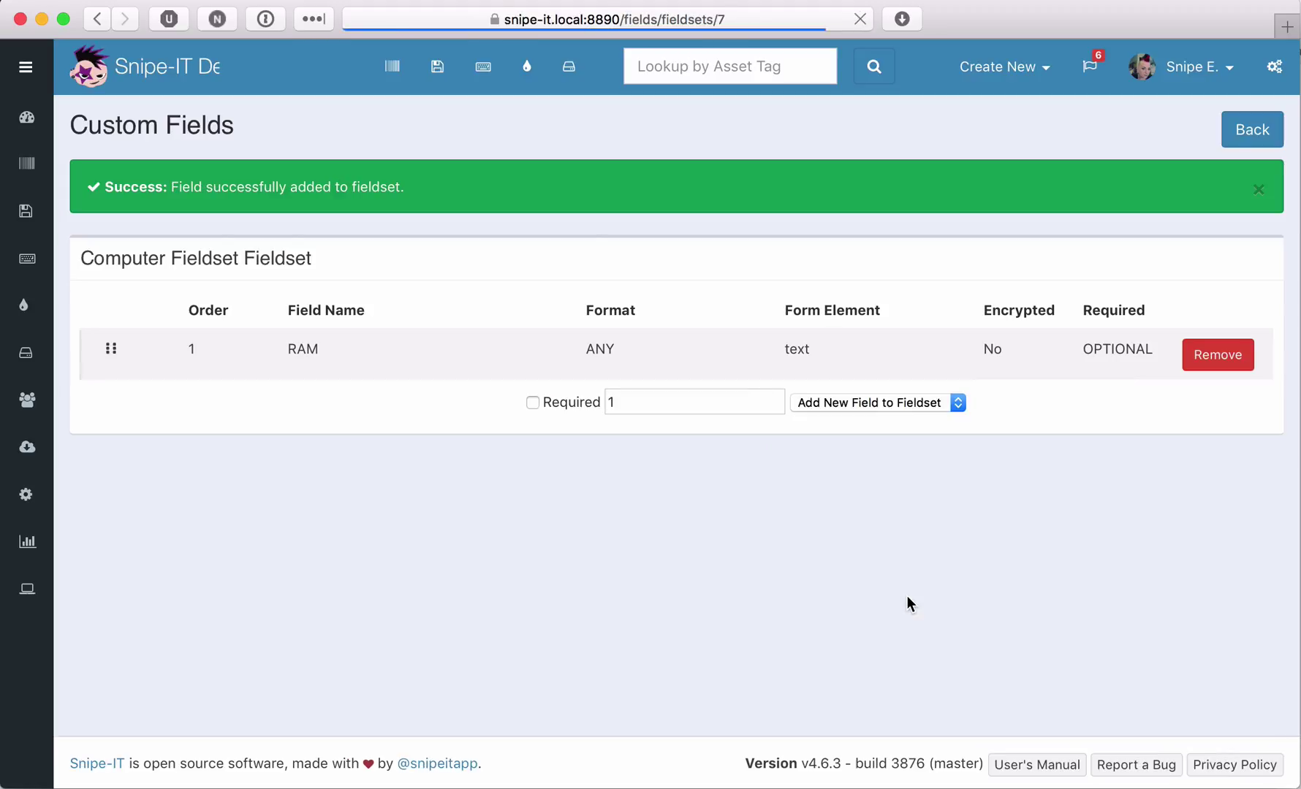
{"action": "left_click", "coordinate": [533, 403]}
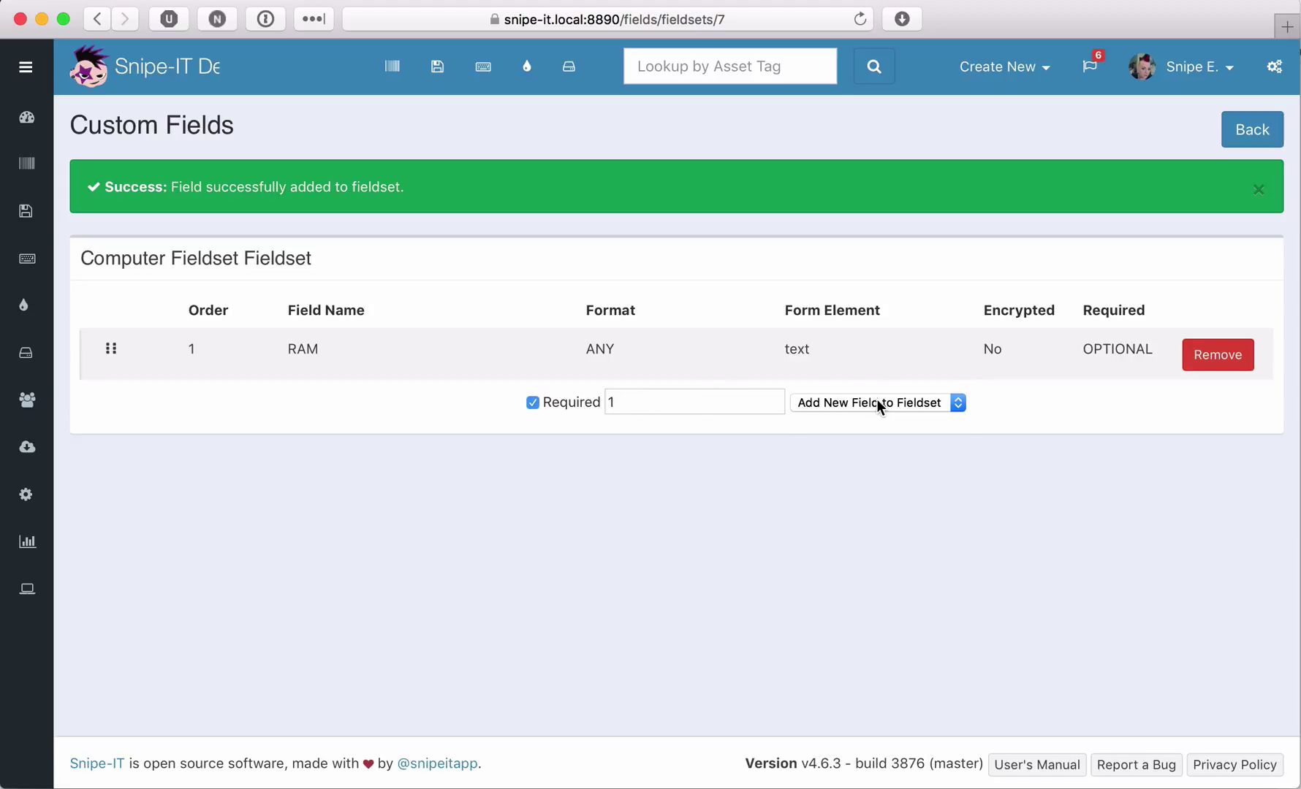
{"action": "left_click", "coordinate": [876, 402]}
{"action": "left_click", "coordinate": [858, 442]}
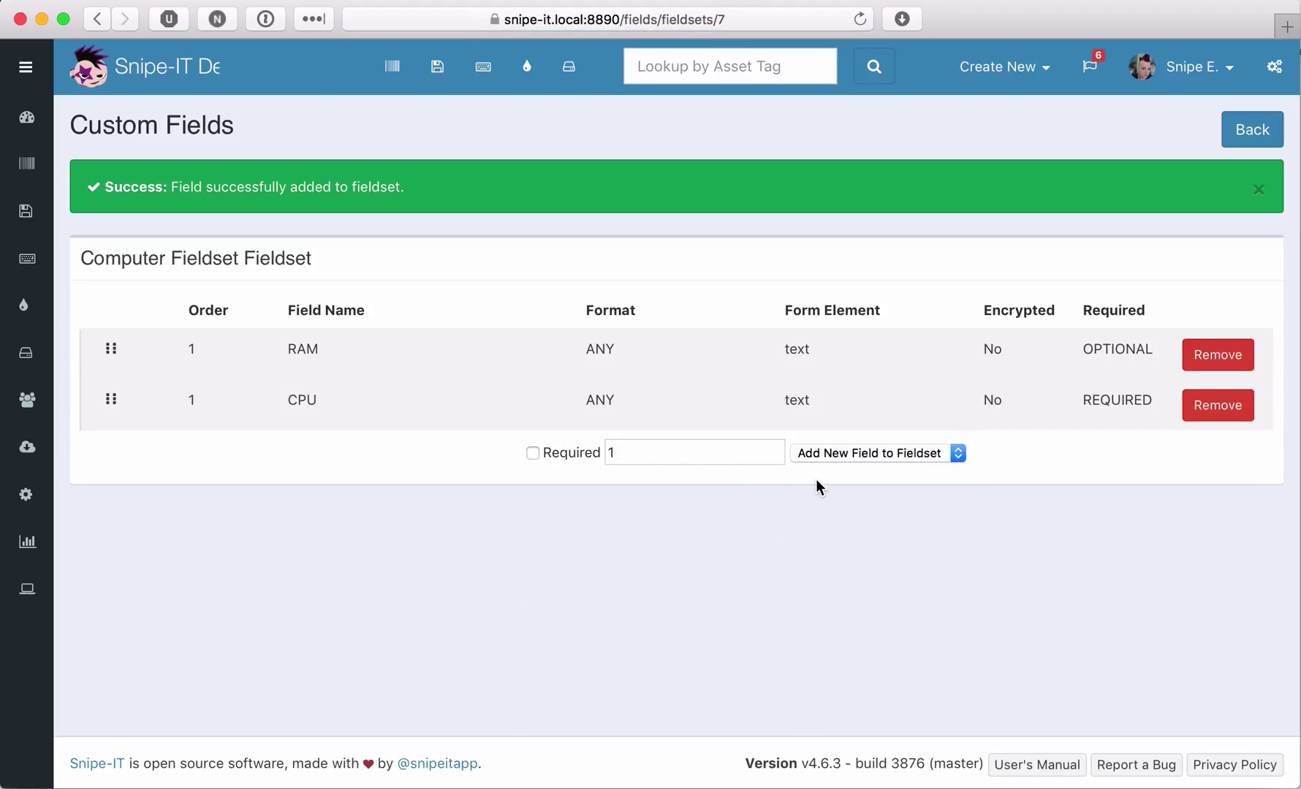
{"action": "left_click", "coordinate": [849, 456]}
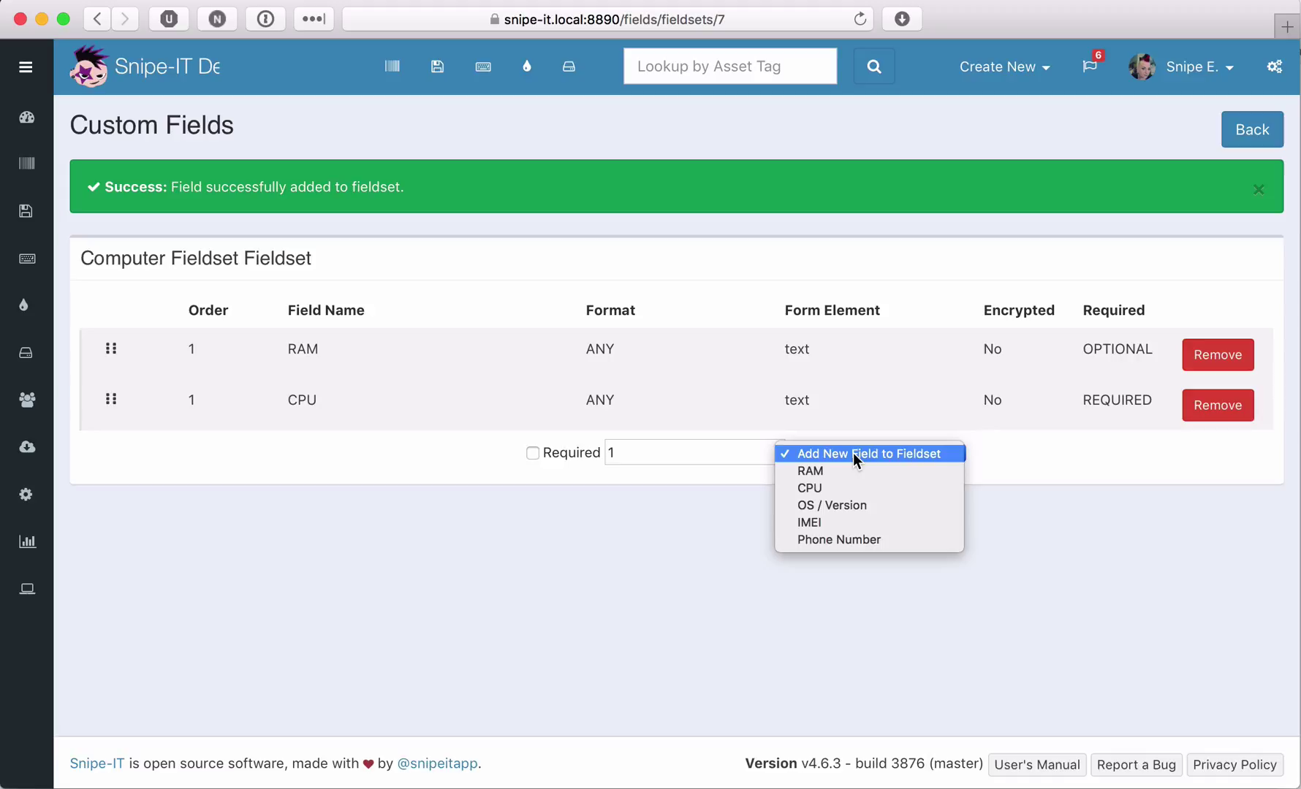
{"action": "left_click", "coordinate": [859, 500]}
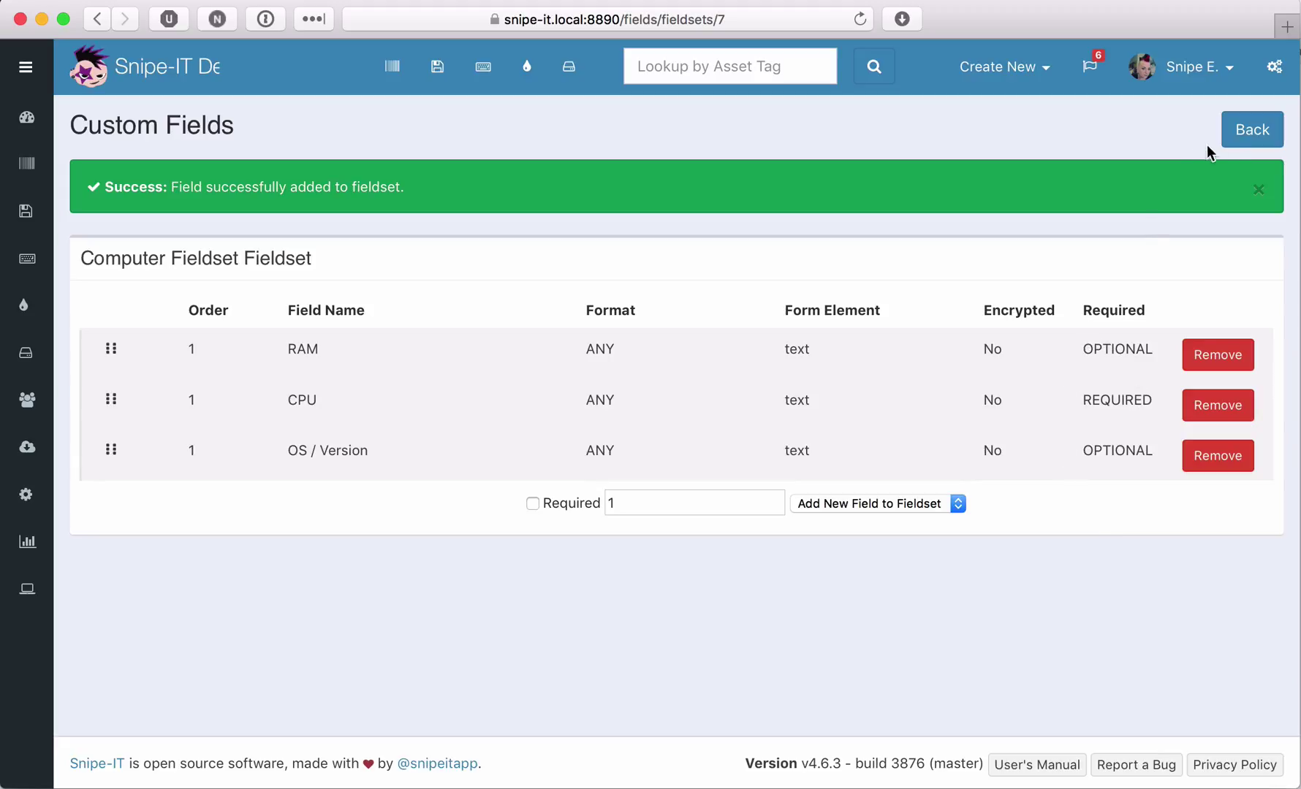
Create and save a second fieldset named 'Mobile Fieldset'
{"action": "left_click", "coordinate": [1245, 136]}
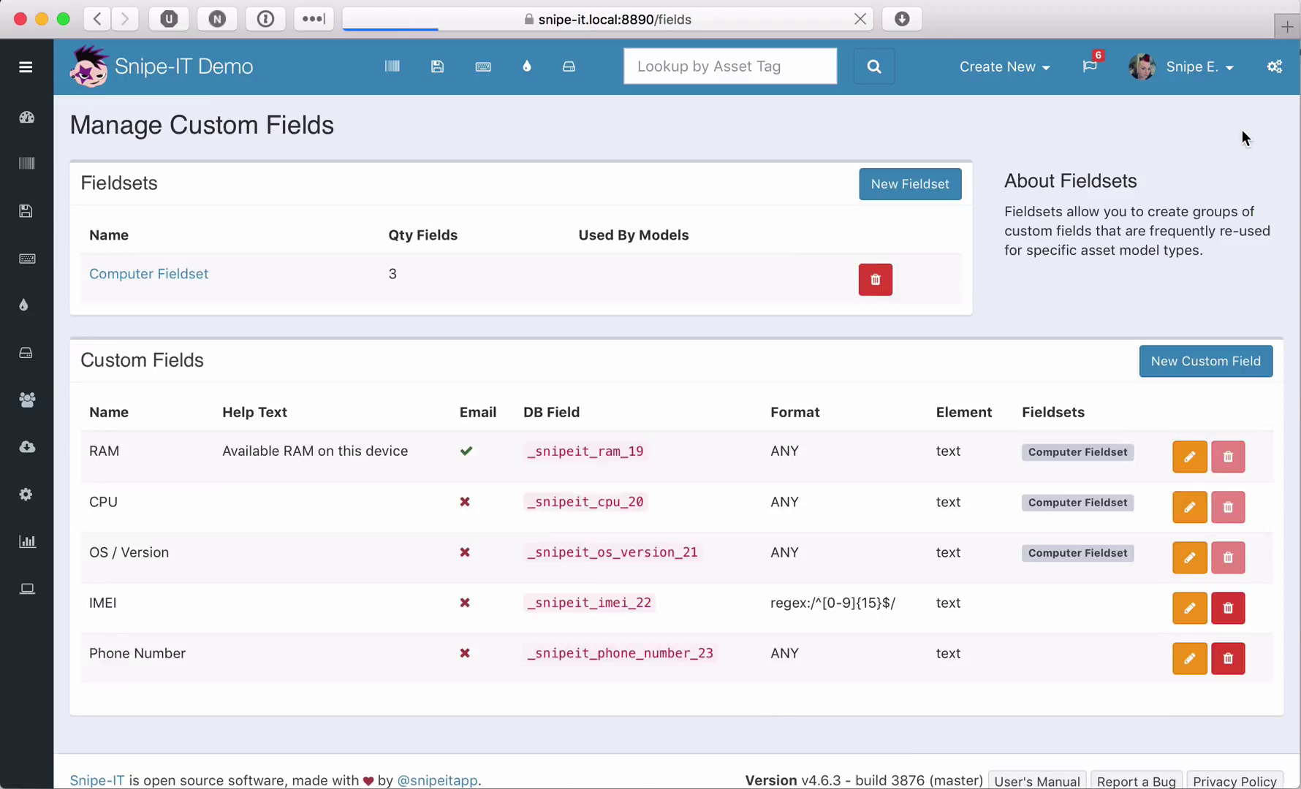
{"action": "left_click", "coordinate": [934, 185]}
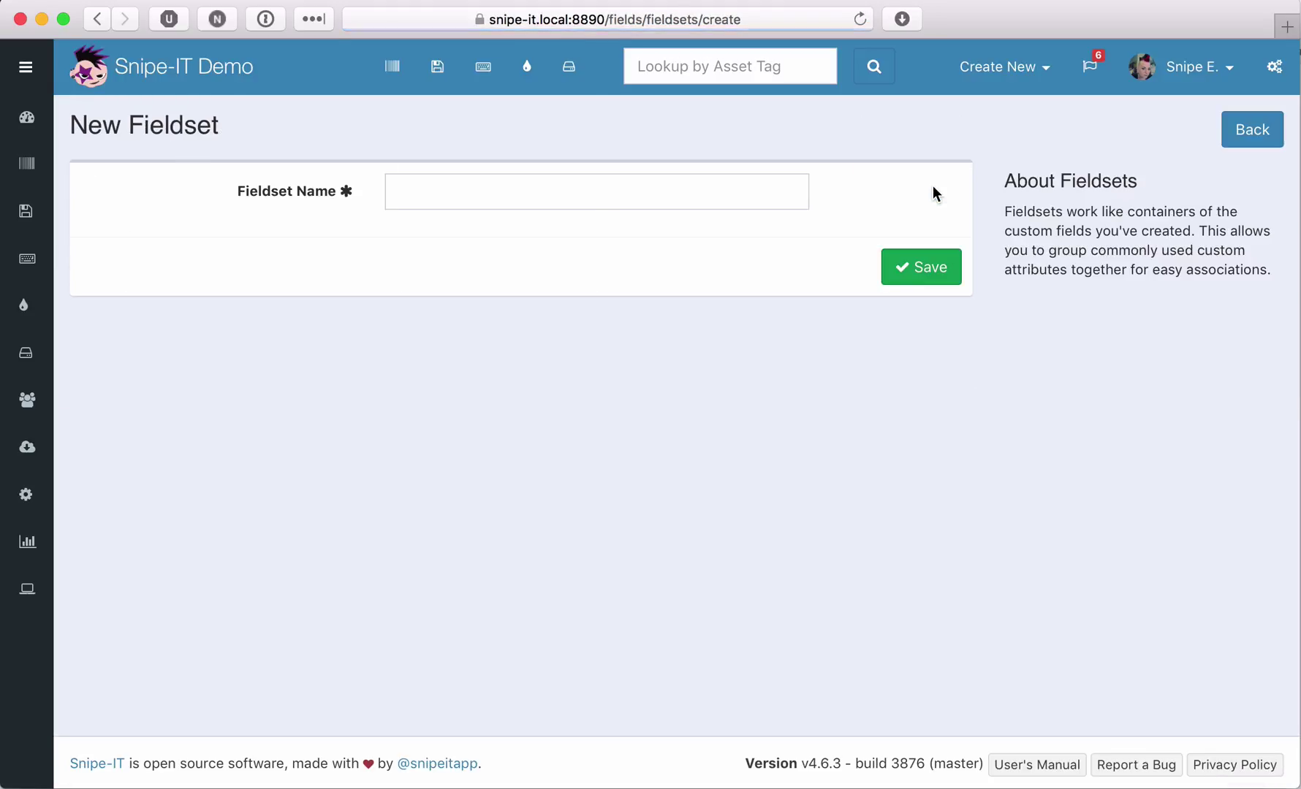
{"action": "left_click", "coordinate": [619, 206]}
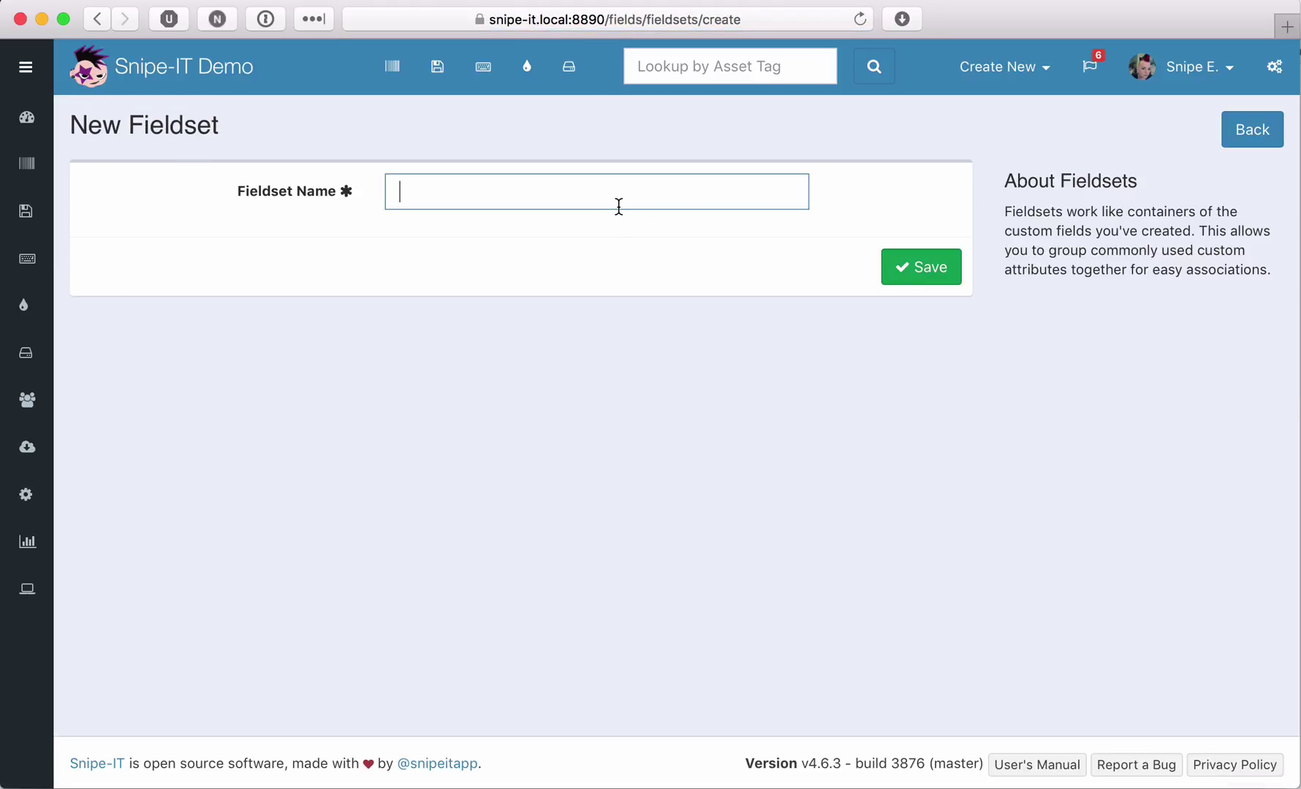
{"action": "type", "text": "Mobile"}
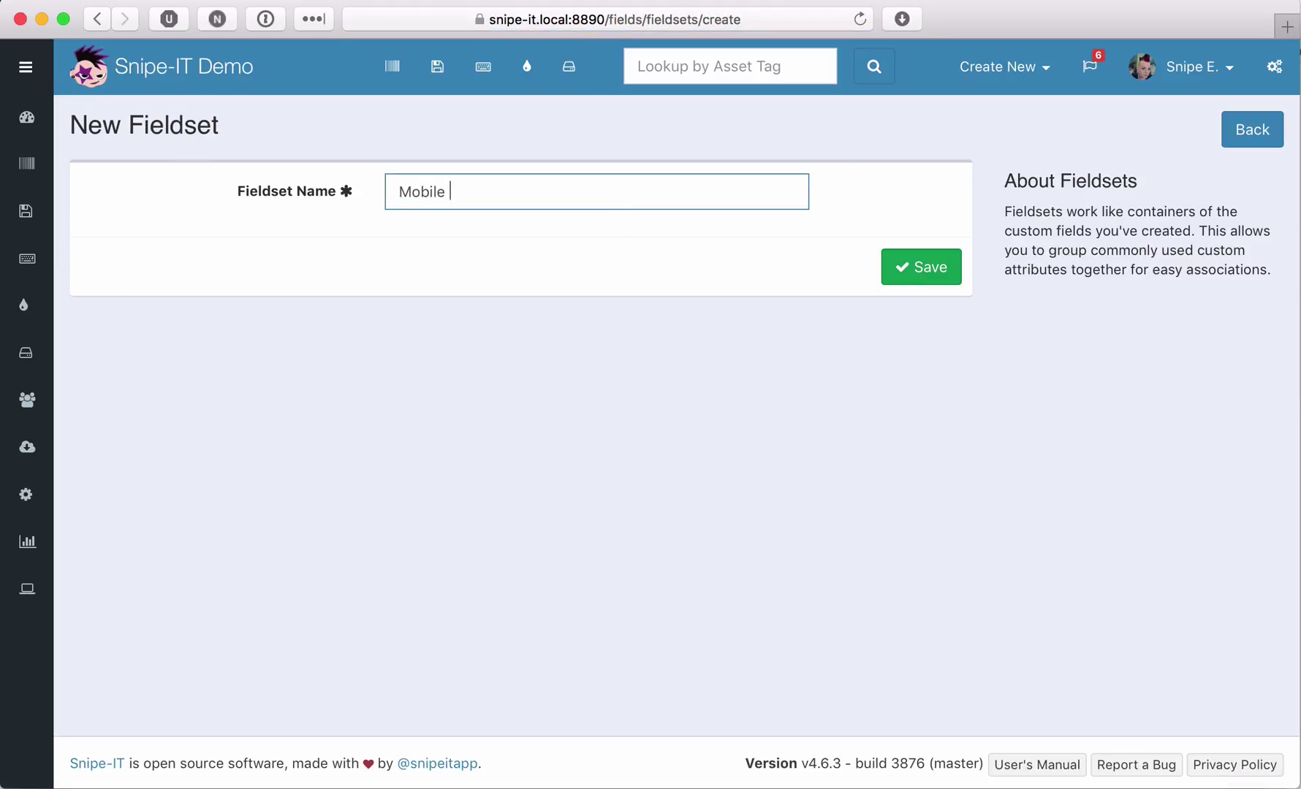
{"action": "type", "text": " Fieldset"}
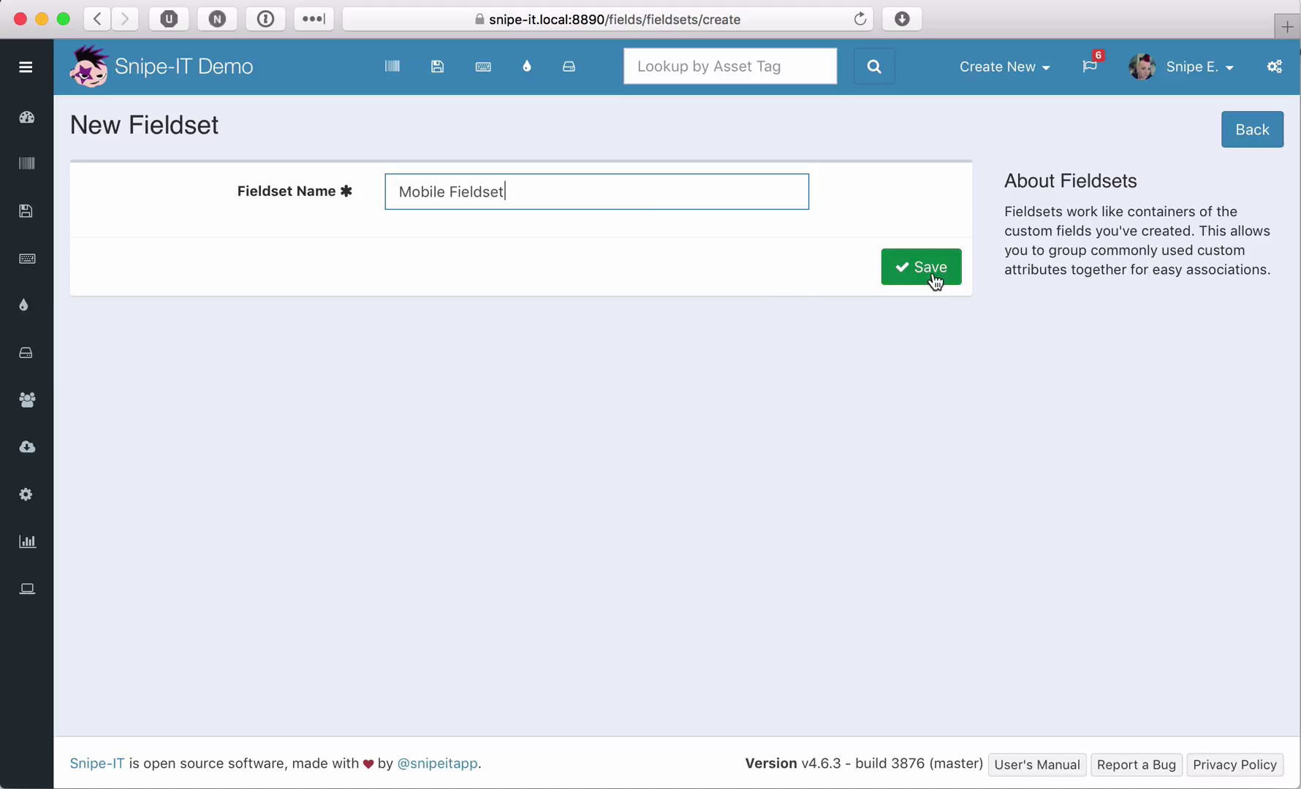
{"action": "left_click", "coordinate": [934, 276]}
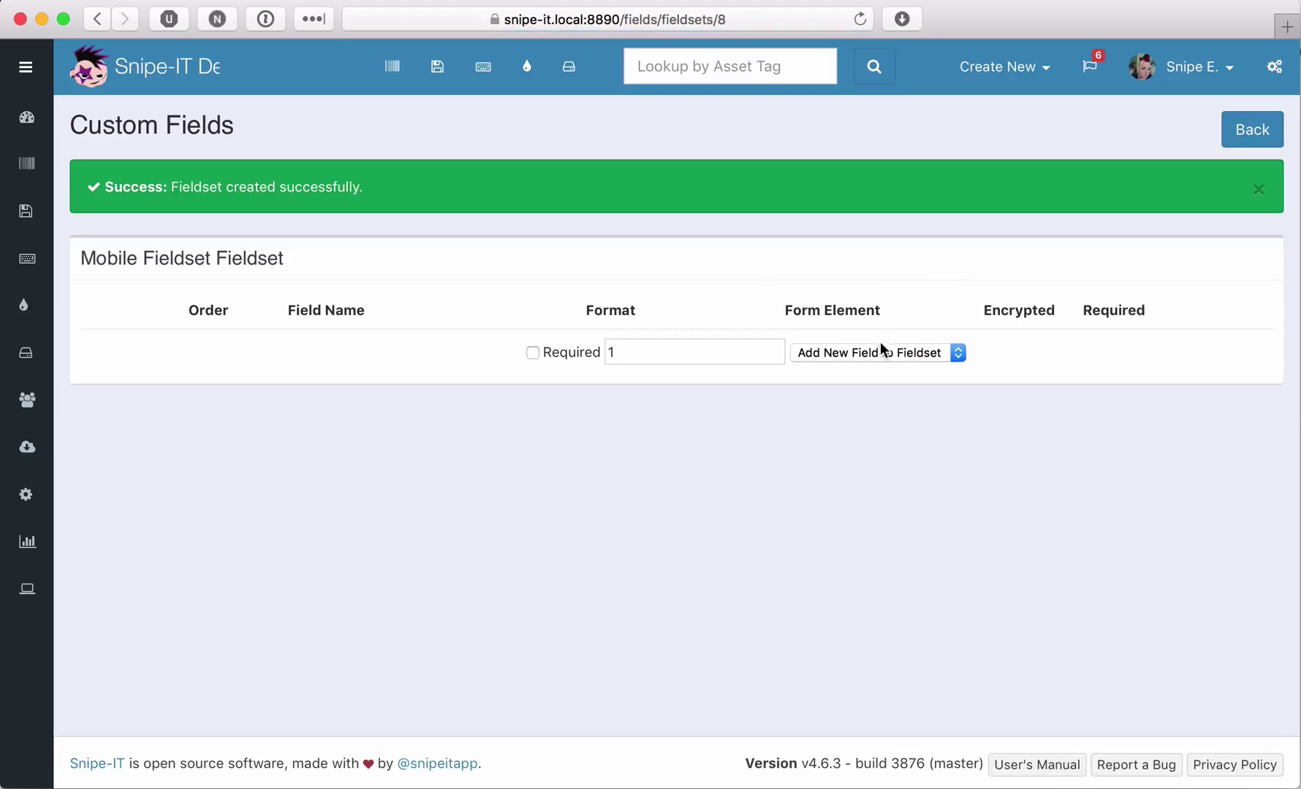
Add IMEI, Phone Number and OS / Version to Mobile Fieldset, then return to the overview
{"action": "left_click", "coordinate": [879, 351]}
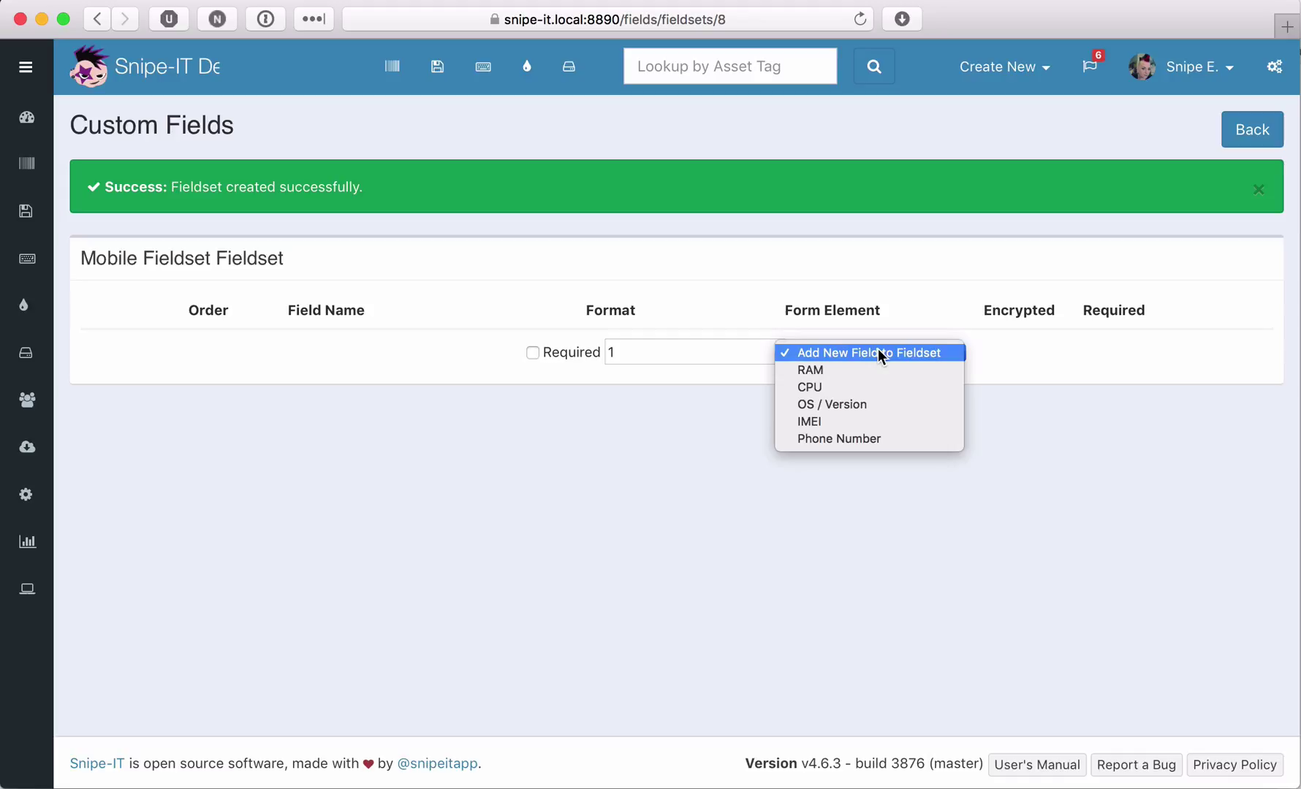
{"action": "left_click", "coordinate": [844, 421]}
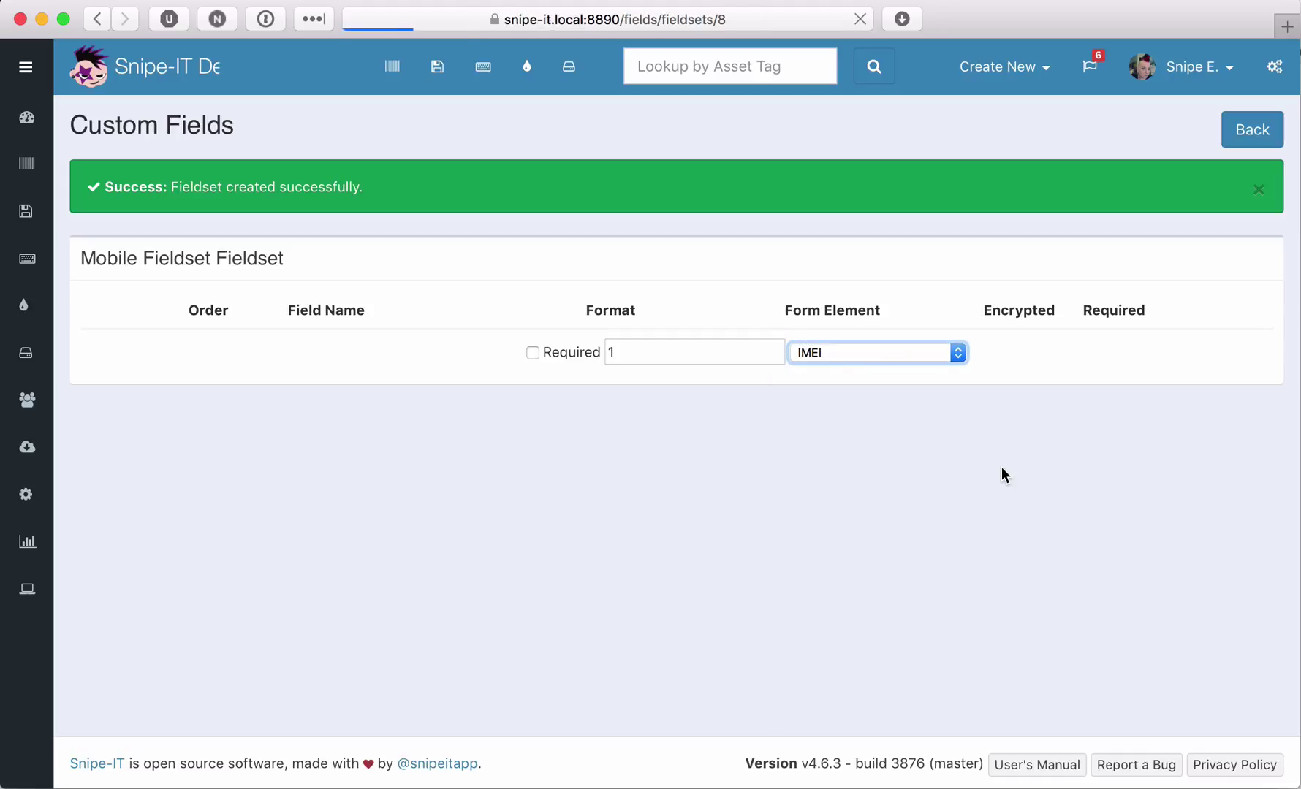
{"action": "left_click", "coordinate": [886, 405]}
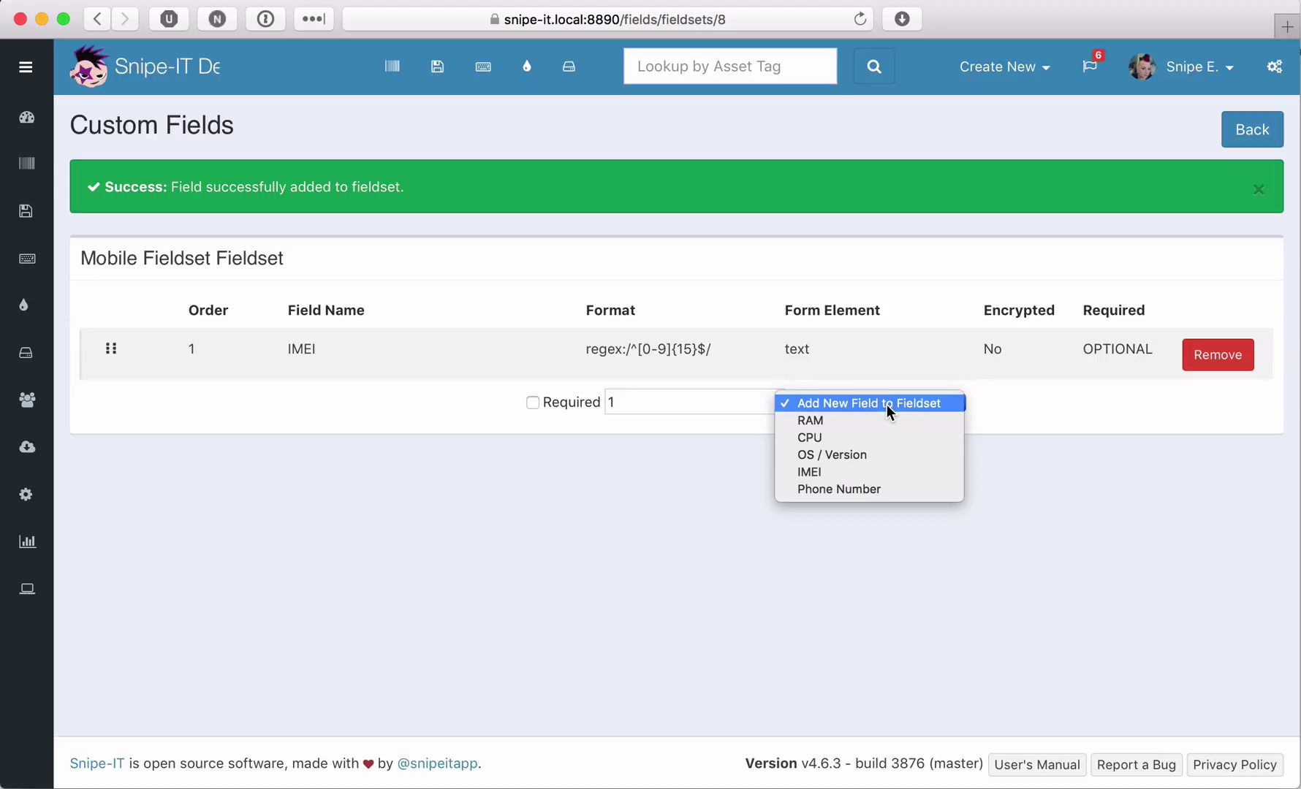
{"action": "left_click", "coordinate": [869, 489]}
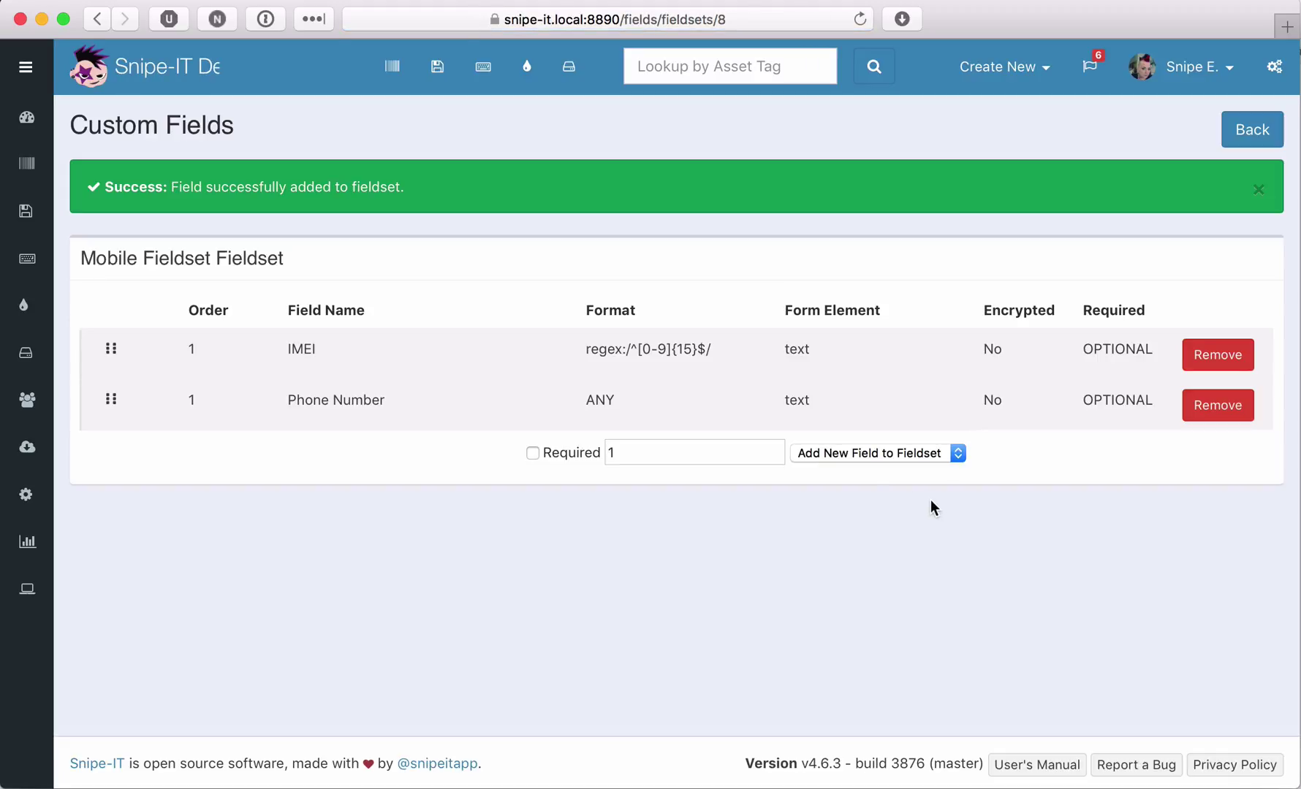
{"action": "left_click", "coordinate": [883, 454]}
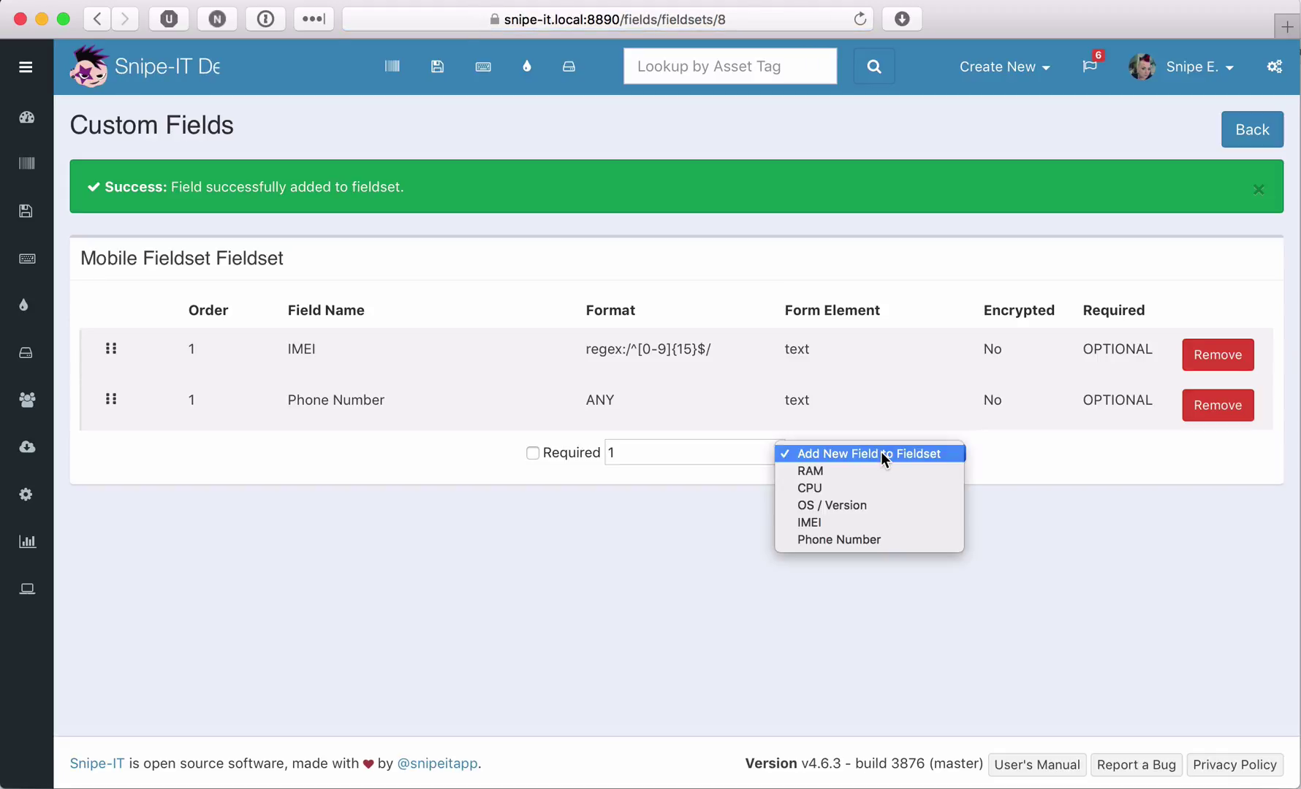
{"action": "left_click", "coordinate": [866, 502]}
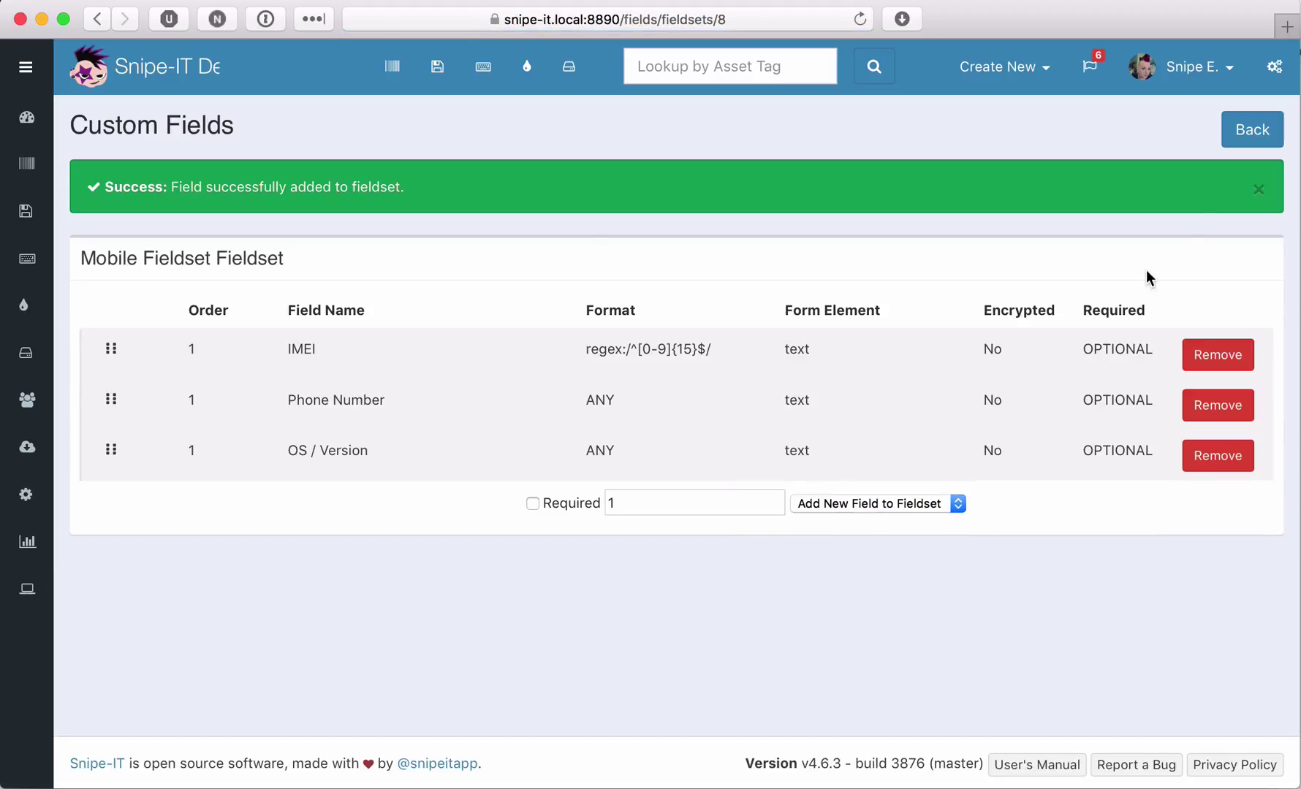
{"action": "left_click", "coordinate": [1246, 131]}
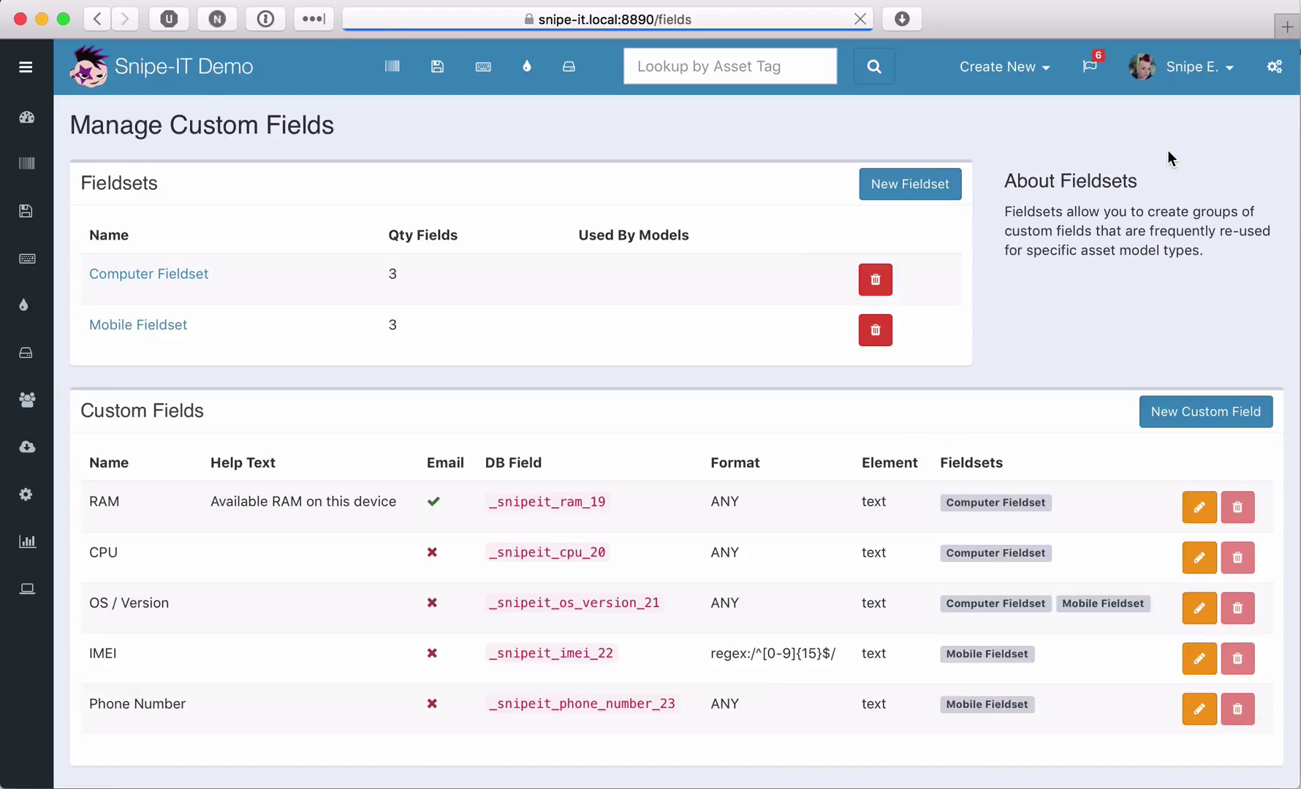
Review both 3-field fieldsets, unused by any model, and bring up the Settings submenu
{"action": "scroll", "coordinate": [1102, 348], "scroll_direction": "down", "scroll_amount": 3}
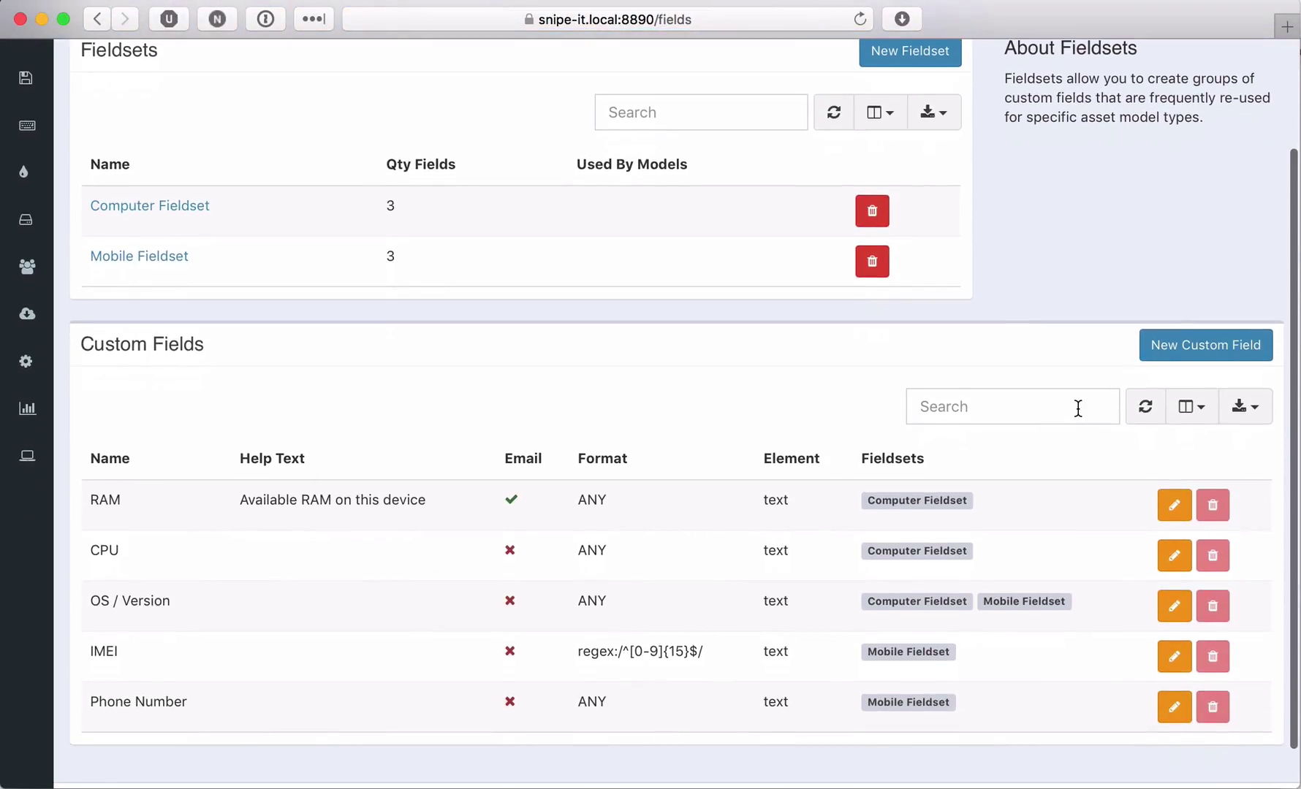
{"action": "scroll", "coordinate": [1078, 409], "scroll_direction": "down", "scroll_amount": 1}
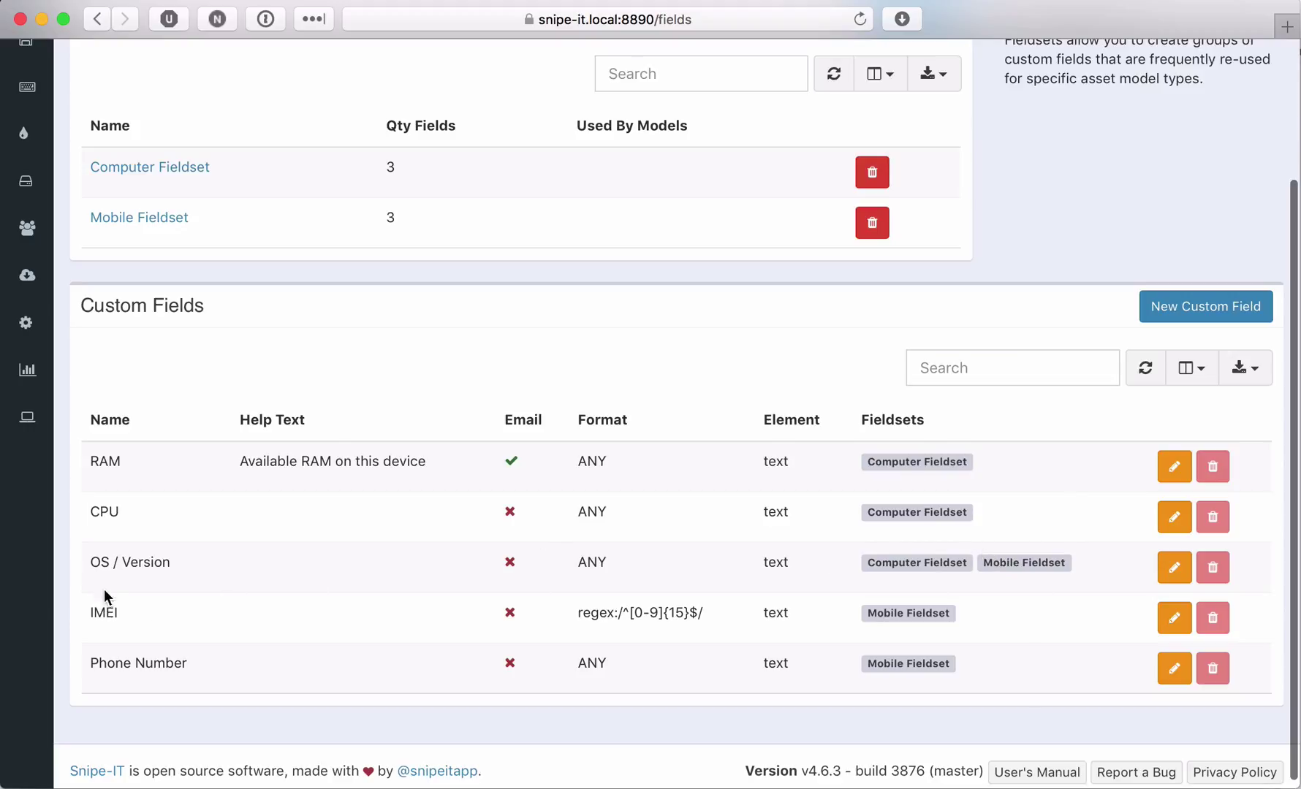
{"action": "scroll", "coordinate": [361, 541], "scroll_direction": "up", "scroll_amount": 4}
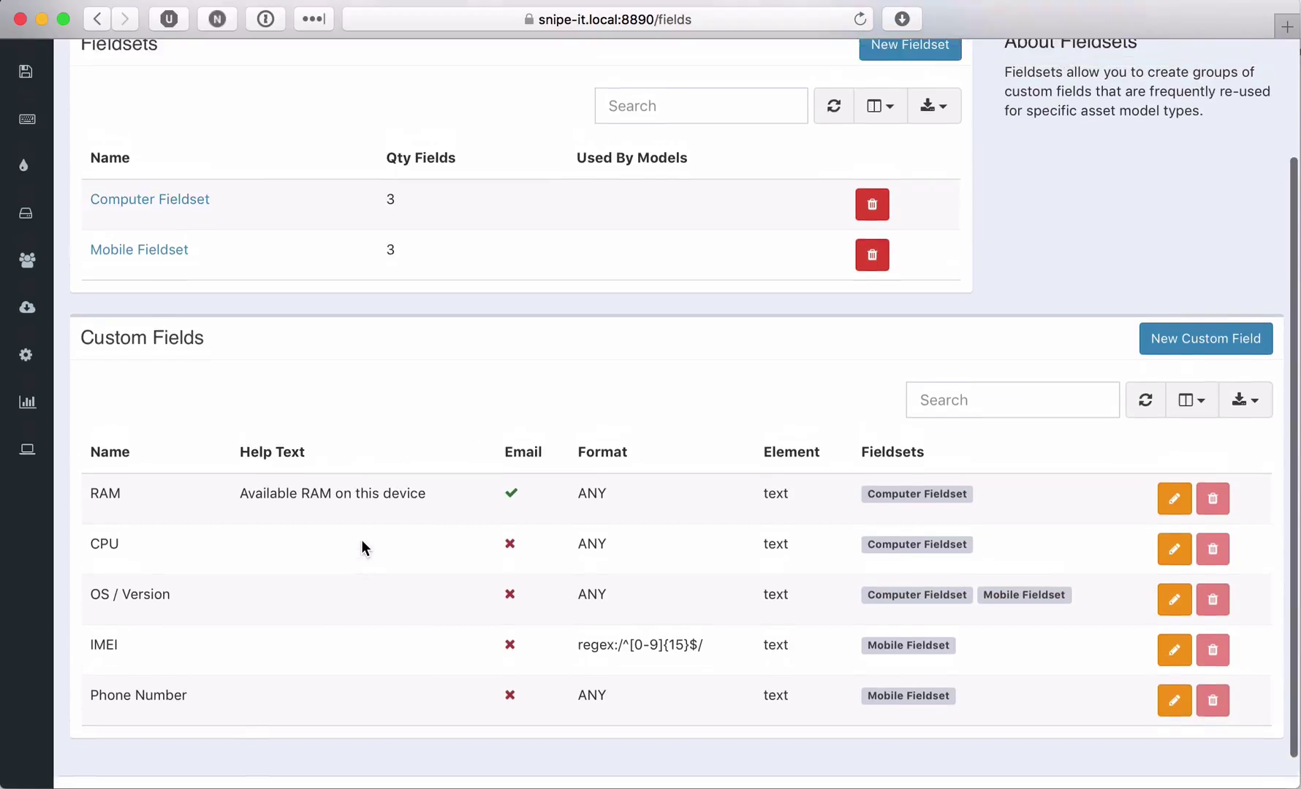
{"action": "scroll", "coordinate": [361, 542], "scroll_direction": "up", "scroll_amount": 1}
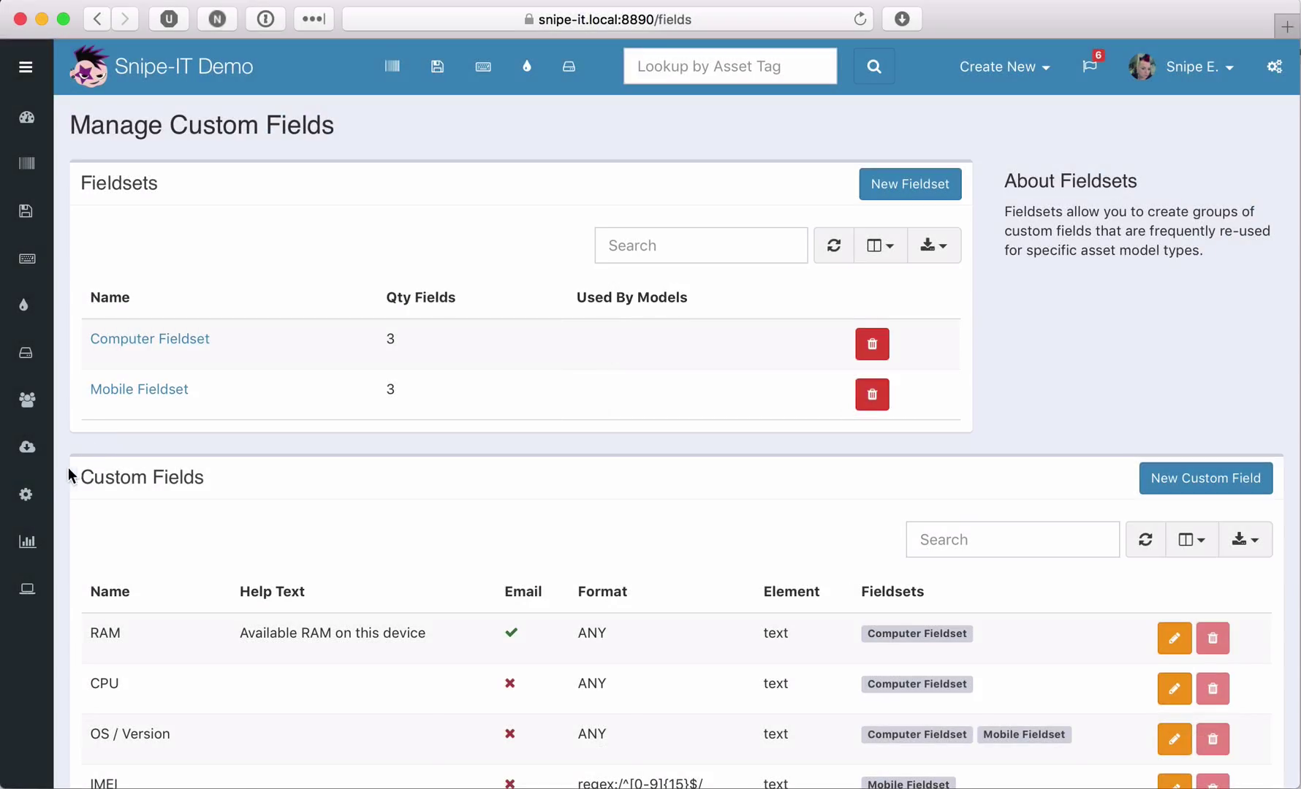
{"action": "mouse_move", "coordinate": [37, 498]}
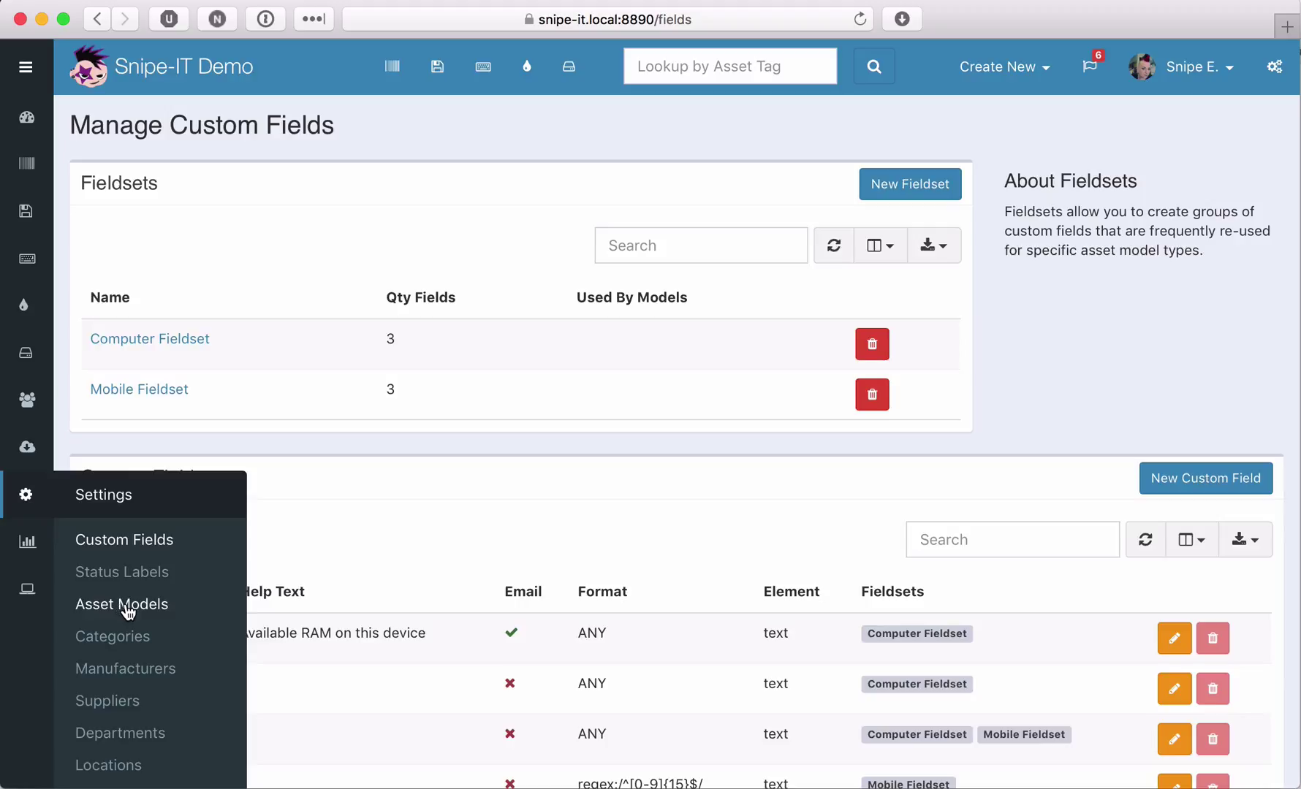
In Asset Models, select Macbook Pro 13", Macbook Air, Surface, XPS 13, Spectre and ZenBook UX310
{"action": "left_click", "coordinate": [181, 607]}
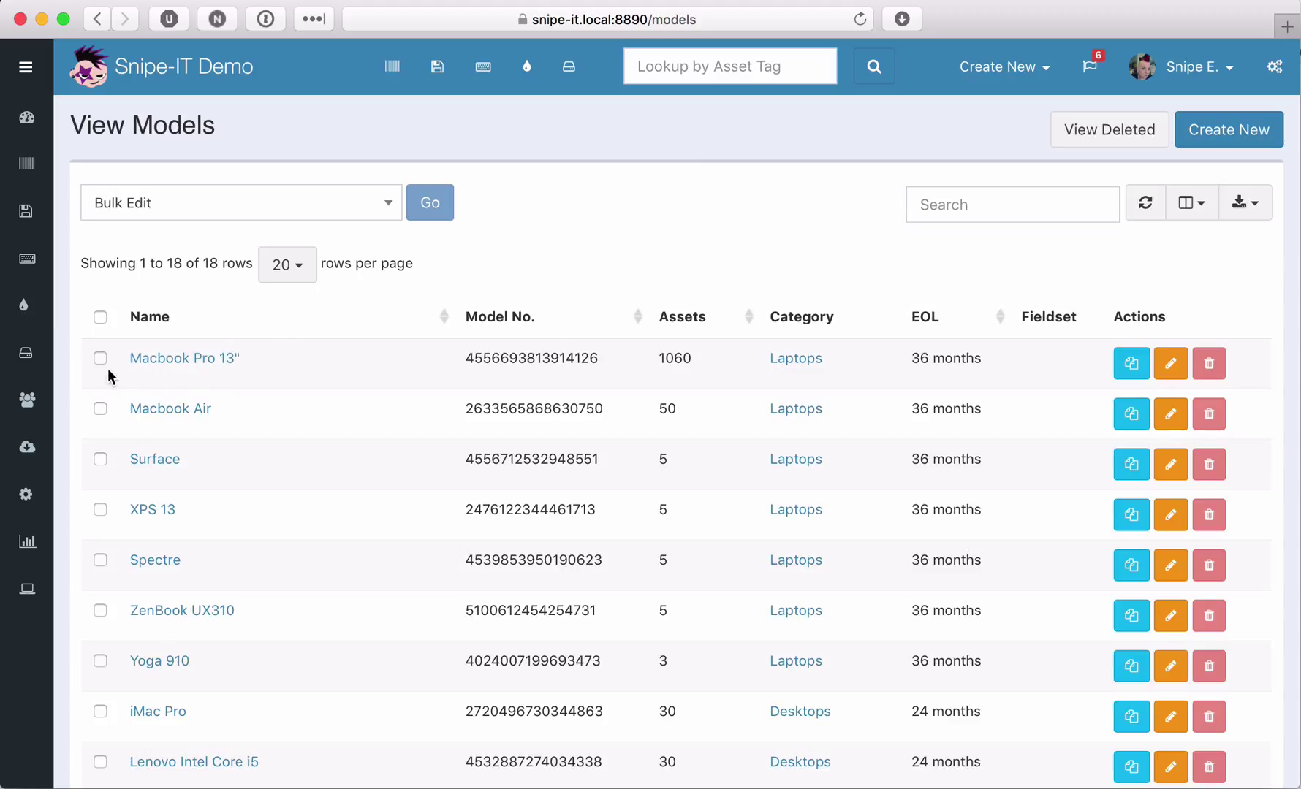
{"action": "left_click", "coordinate": [98, 360]}
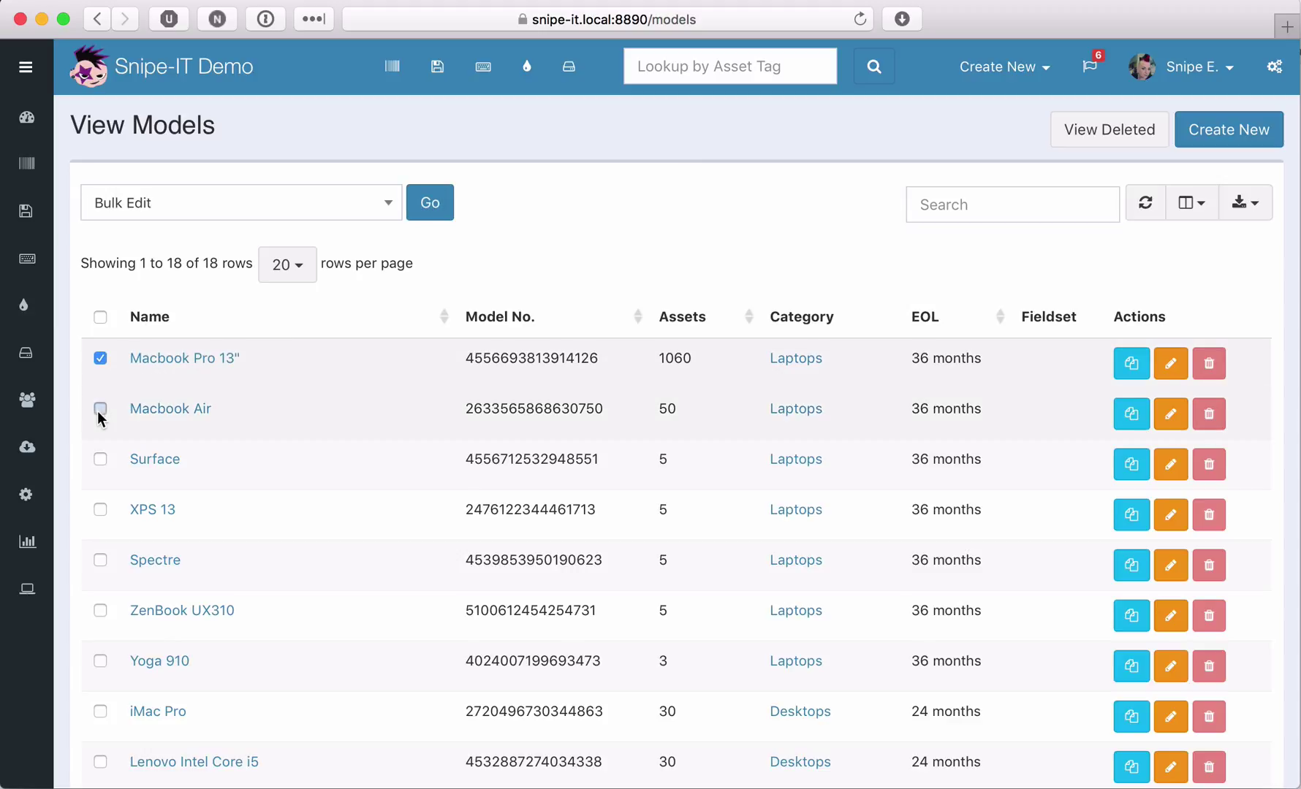
{"action": "left_click", "coordinate": [100, 460]}
{"action": "left_click", "coordinate": [101, 510]}
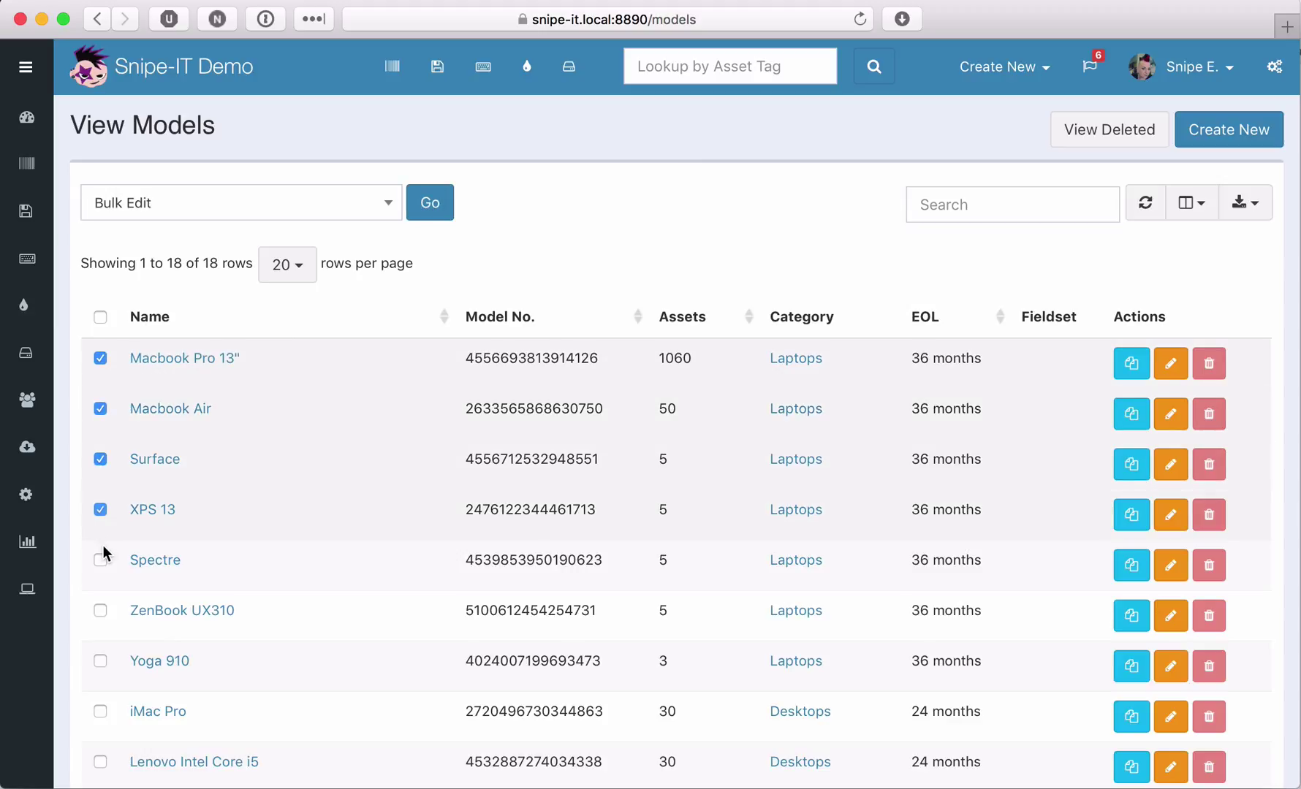
{"action": "left_click", "coordinate": [100, 562]}
{"action": "left_click", "coordinate": [100, 611]}
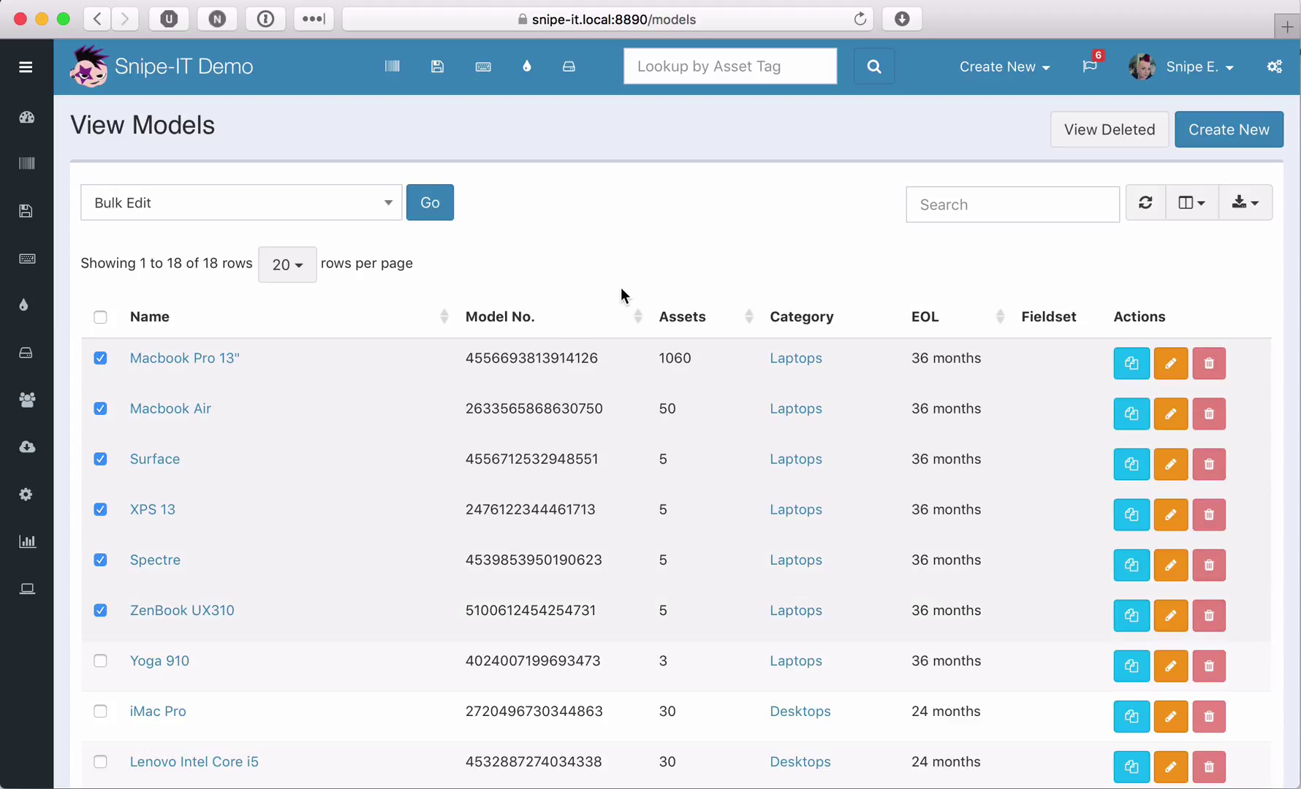
Bulk edit the six selected laptop models to use Computer Fieldset and save
{"action": "left_click", "coordinate": [429, 218]}
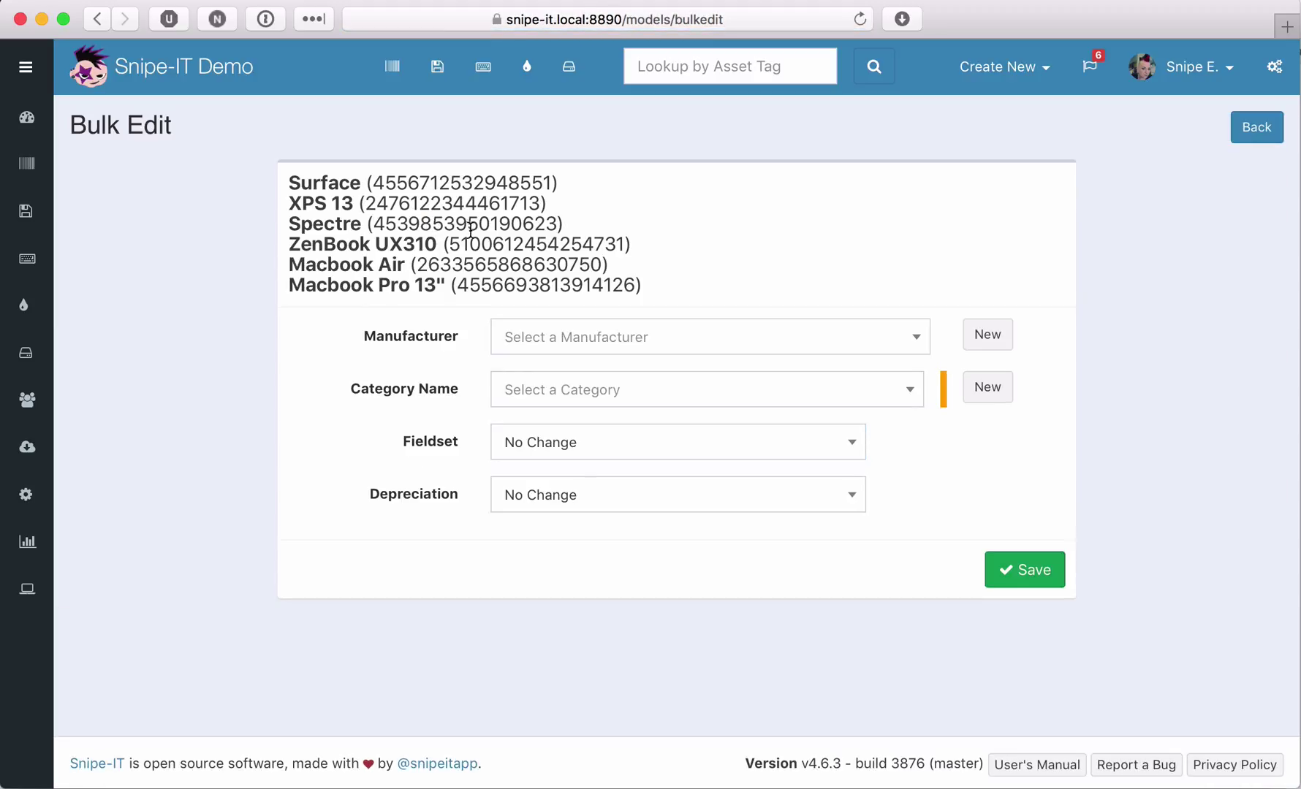
{"action": "left_click", "coordinate": [596, 444]}
{"action": "left_click", "coordinate": [583, 579]}
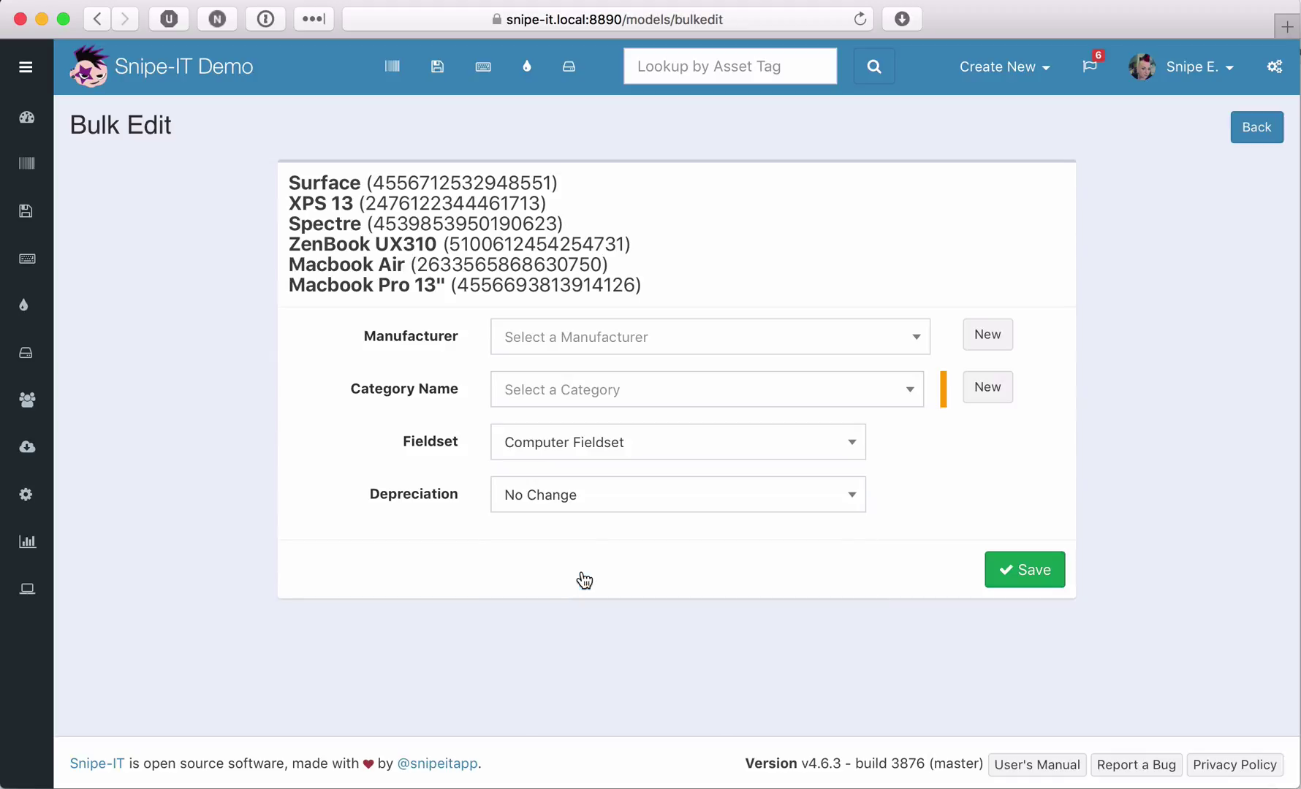
{"action": "left_click", "coordinate": [1041, 577]}
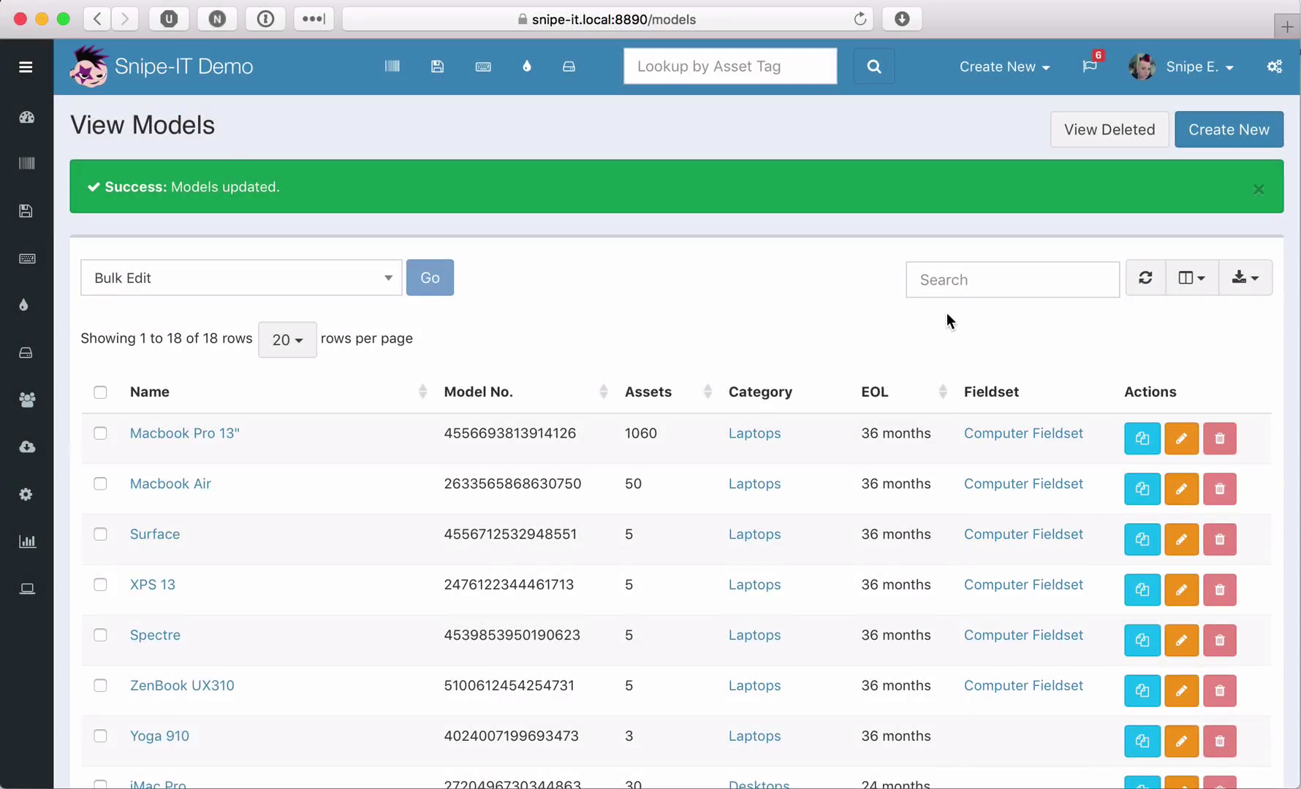
Filter models by 'phone', select iPhone 6s and iPhone 7, and bulk-assign Mobile Fieldset
{"action": "left_click", "coordinate": [937, 288]}
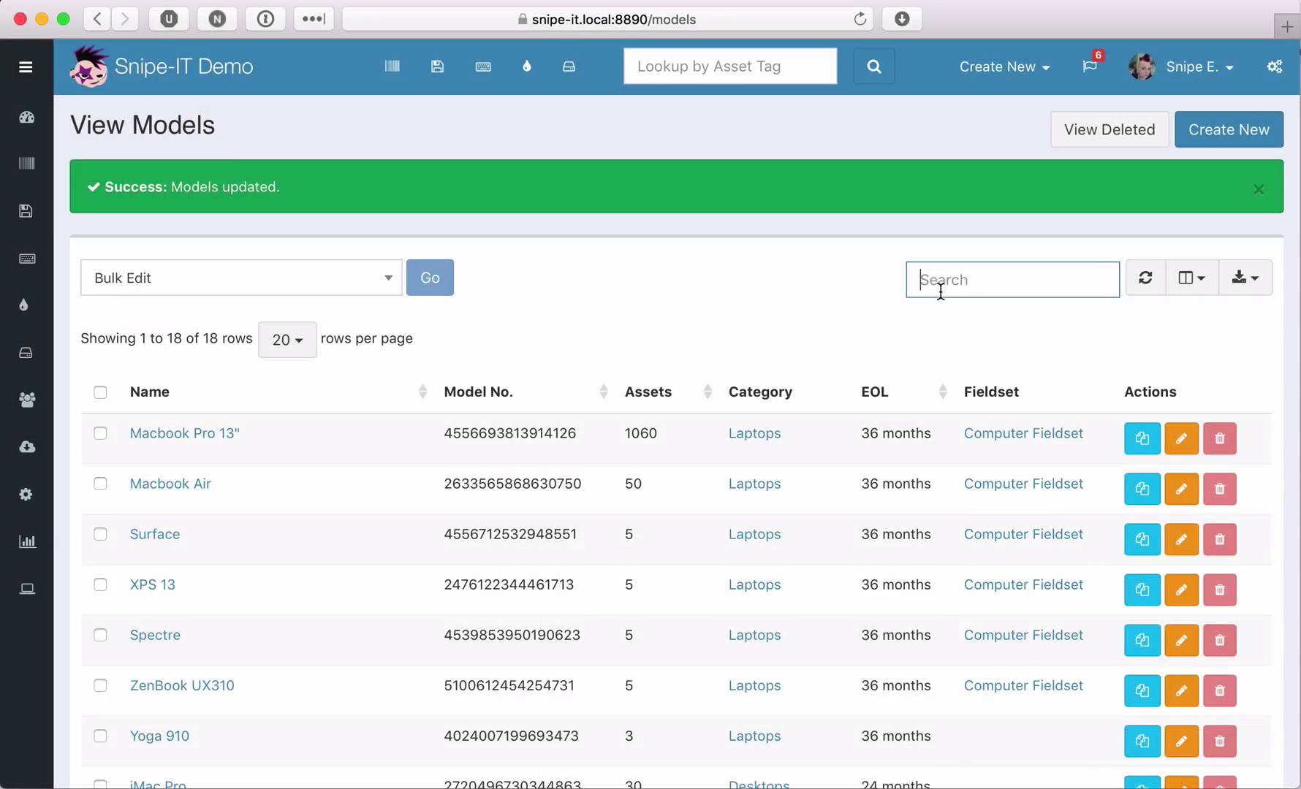
{"action": "type", "text": "phone"}
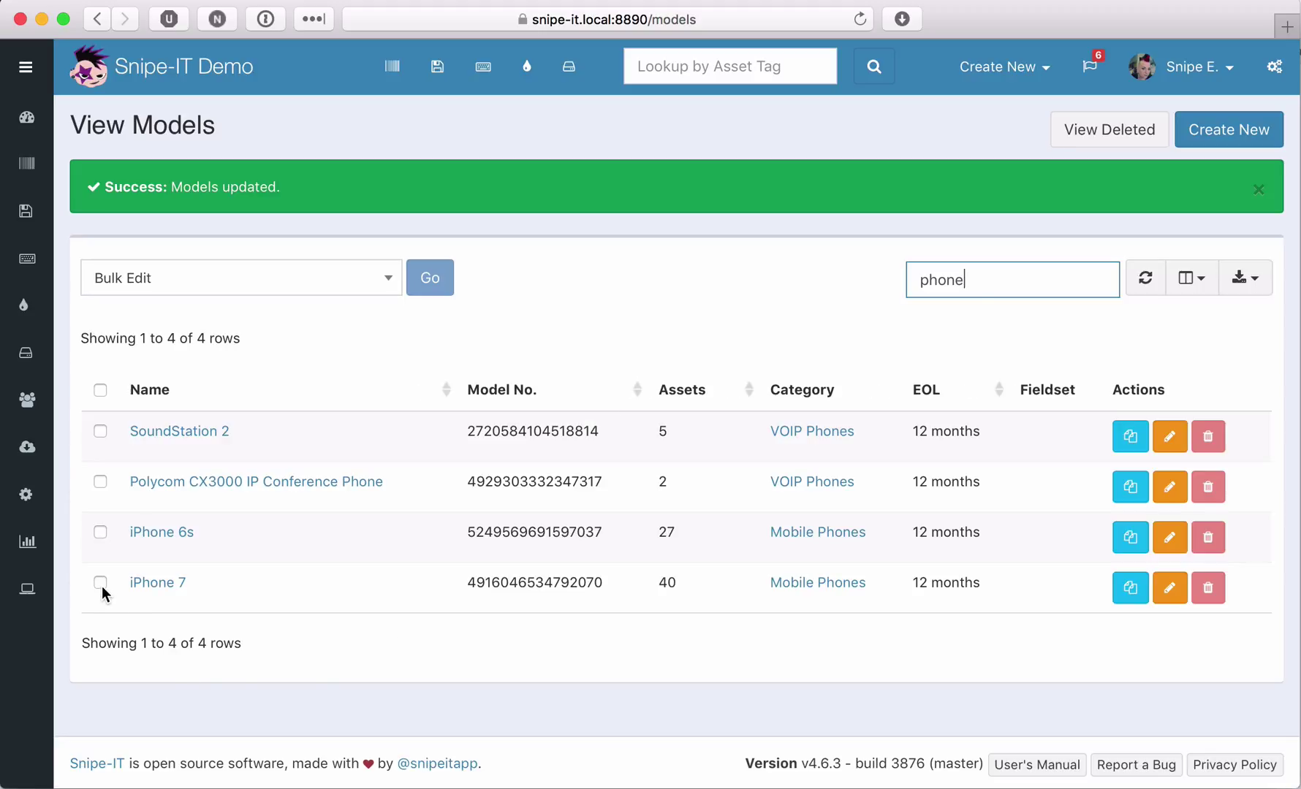
{"action": "left_click", "coordinate": [101, 583]}
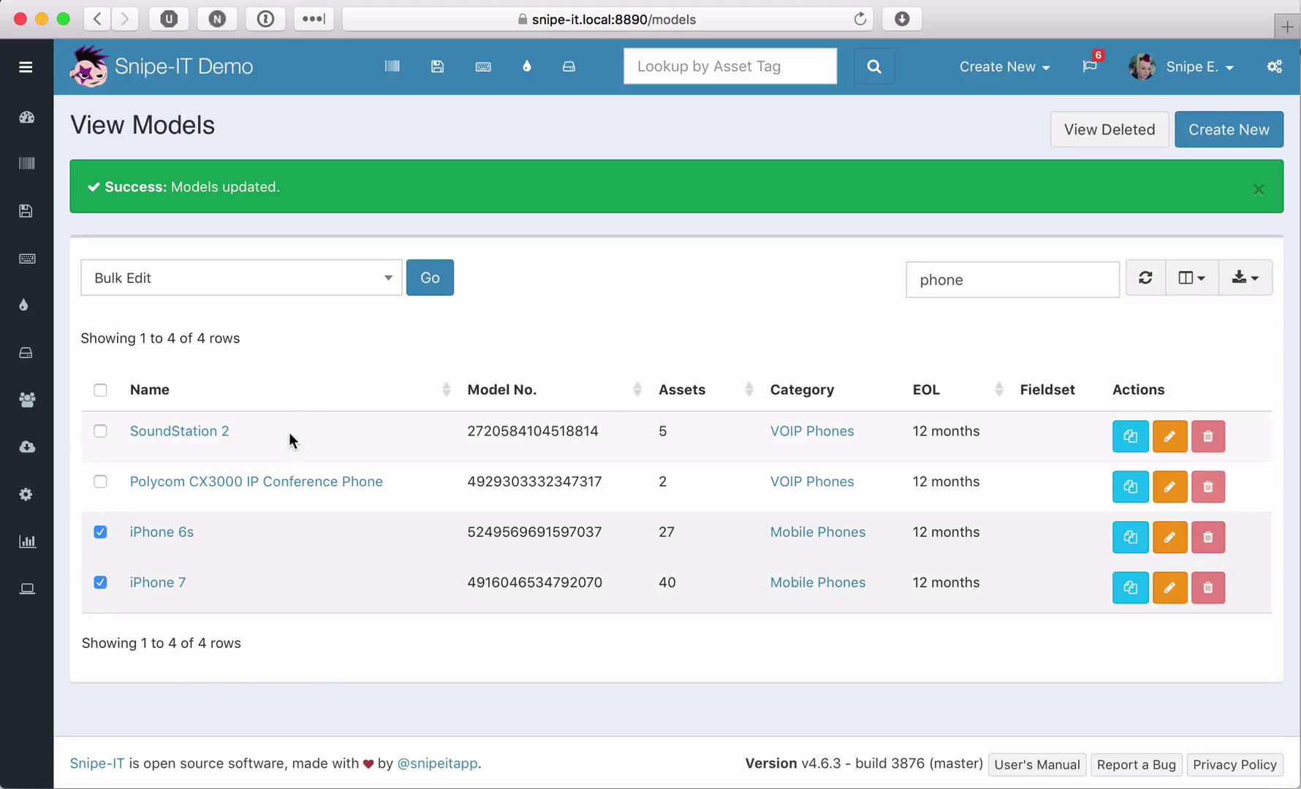
{"action": "left_click", "coordinate": [436, 291]}
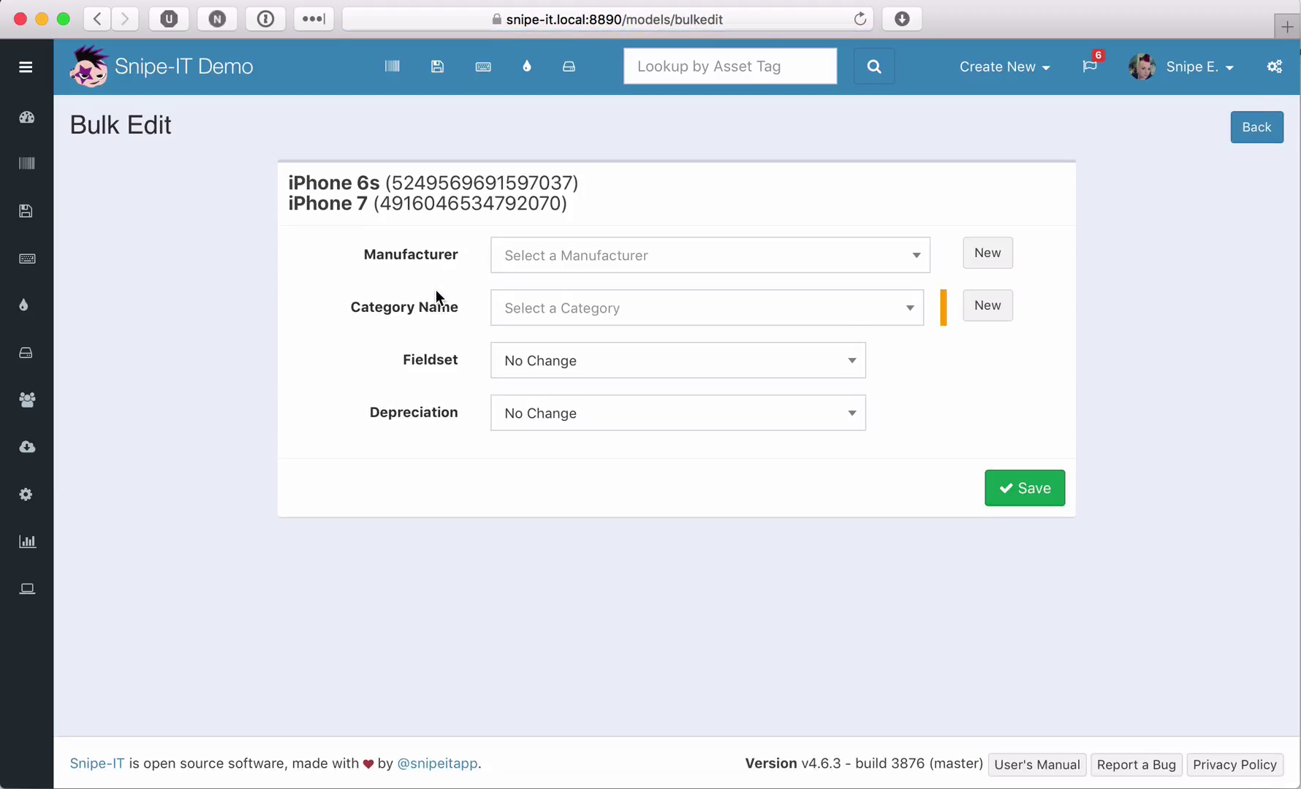
{"action": "left_click", "coordinate": [523, 361]}
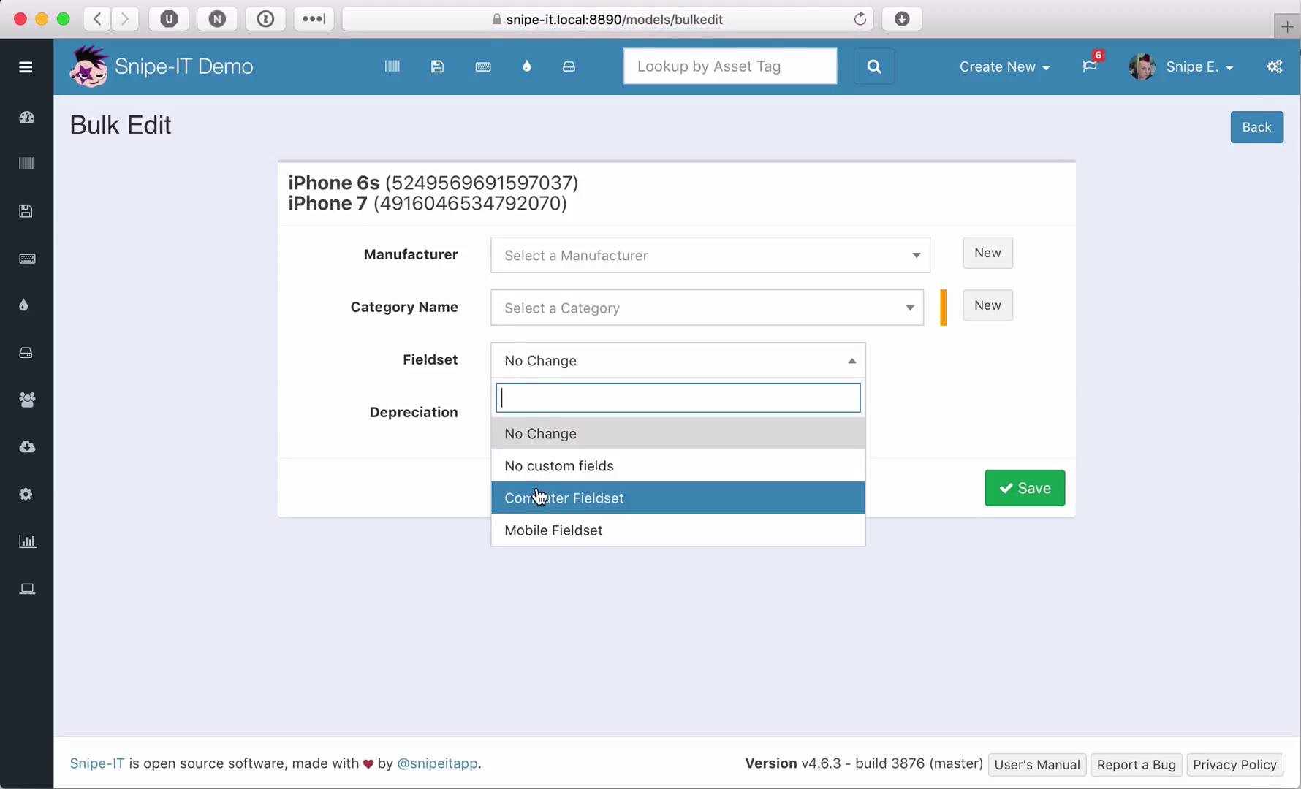
{"action": "left_click", "coordinate": [532, 531]}
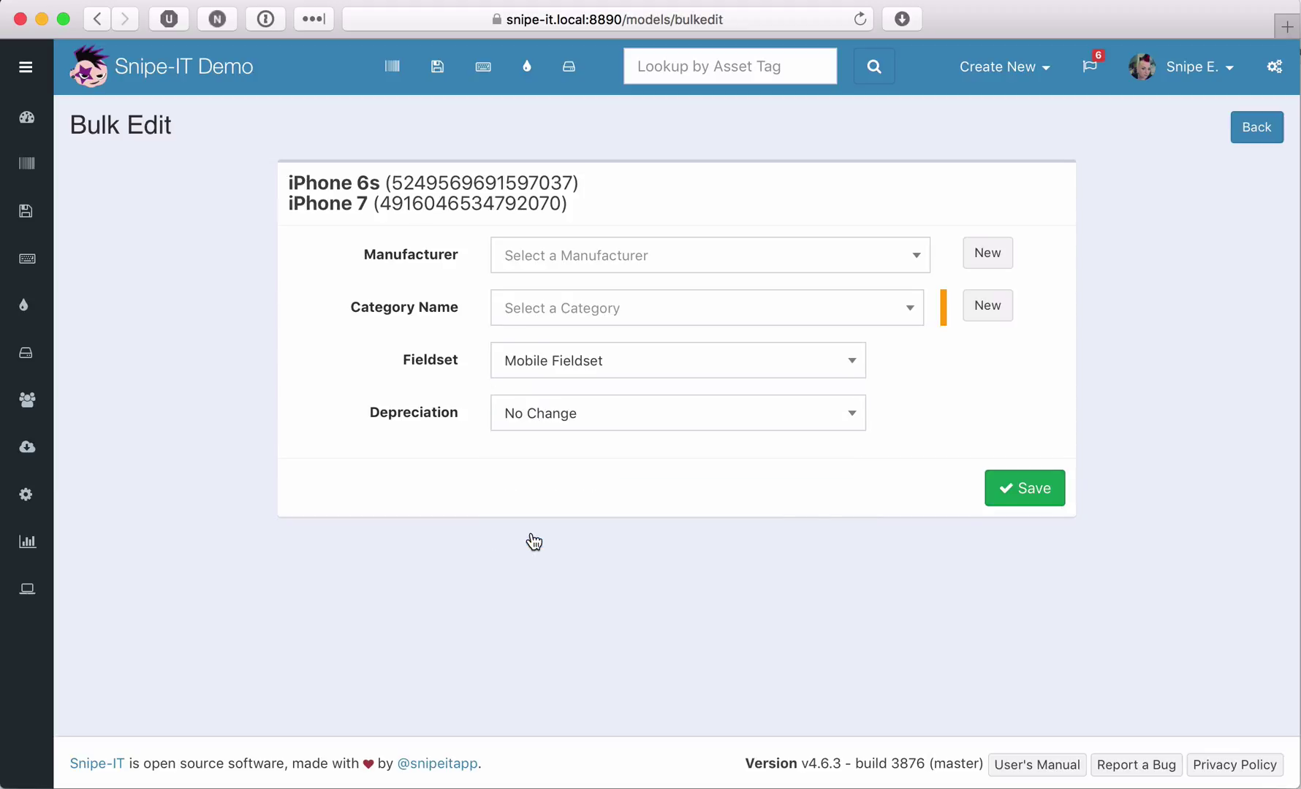
{"action": "left_click", "coordinate": [1015, 489]}
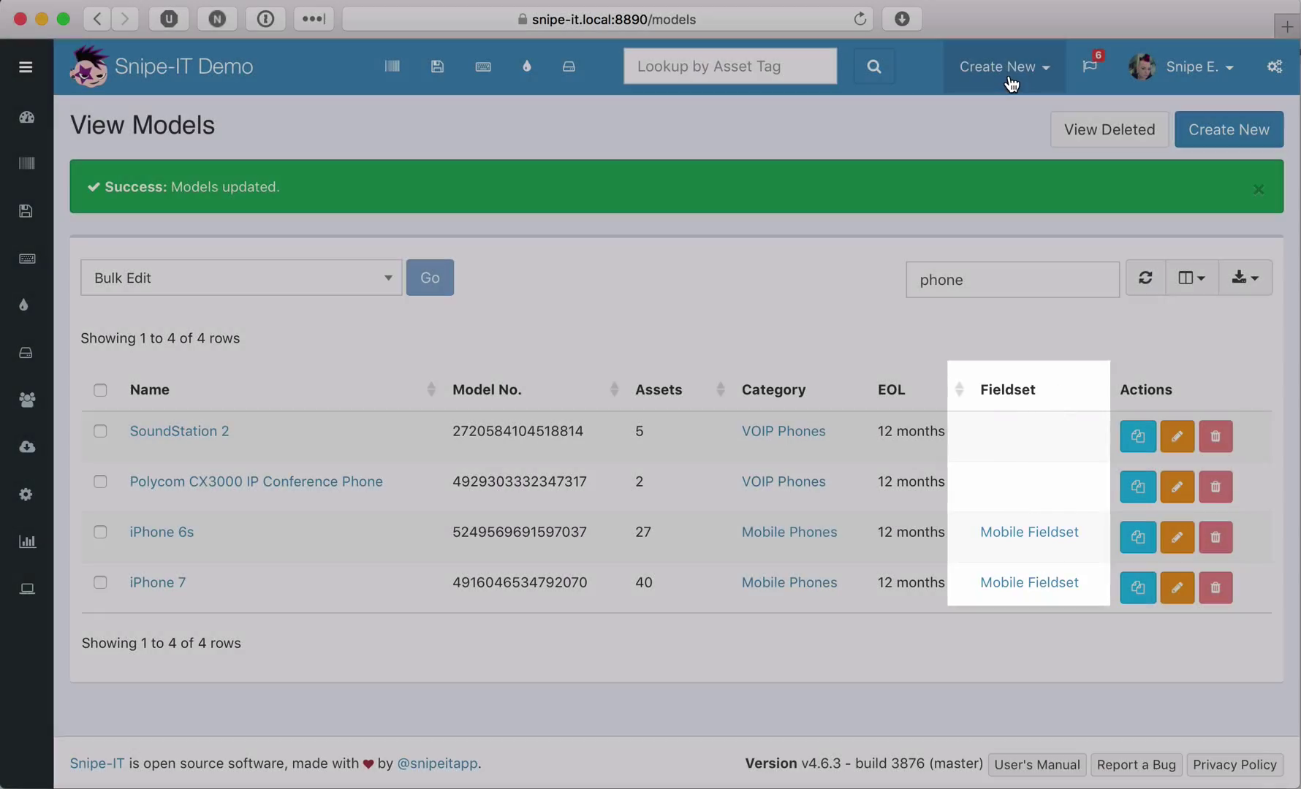
Start a new asset and pick Macbook Pro 13" as its model to show its fields
{"action": "left_click", "coordinate": [1011, 82]}
{"action": "left_click", "coordinate": [985, 115]}
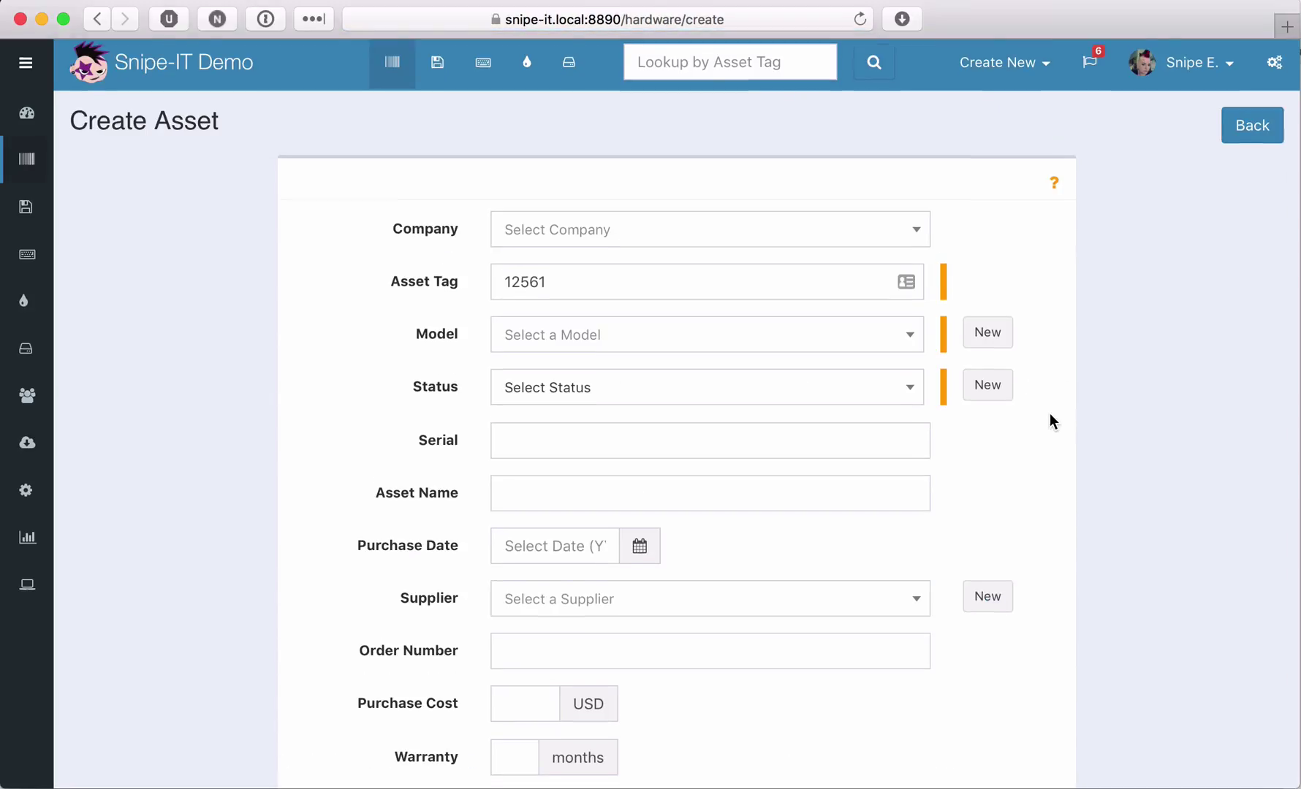
{"action": "scroll", "coordinate": [1050, 413], "scroll_direction": "down", "scroll_amount": 2}
{"action": "left_click", "coordinate": [760, 292]}
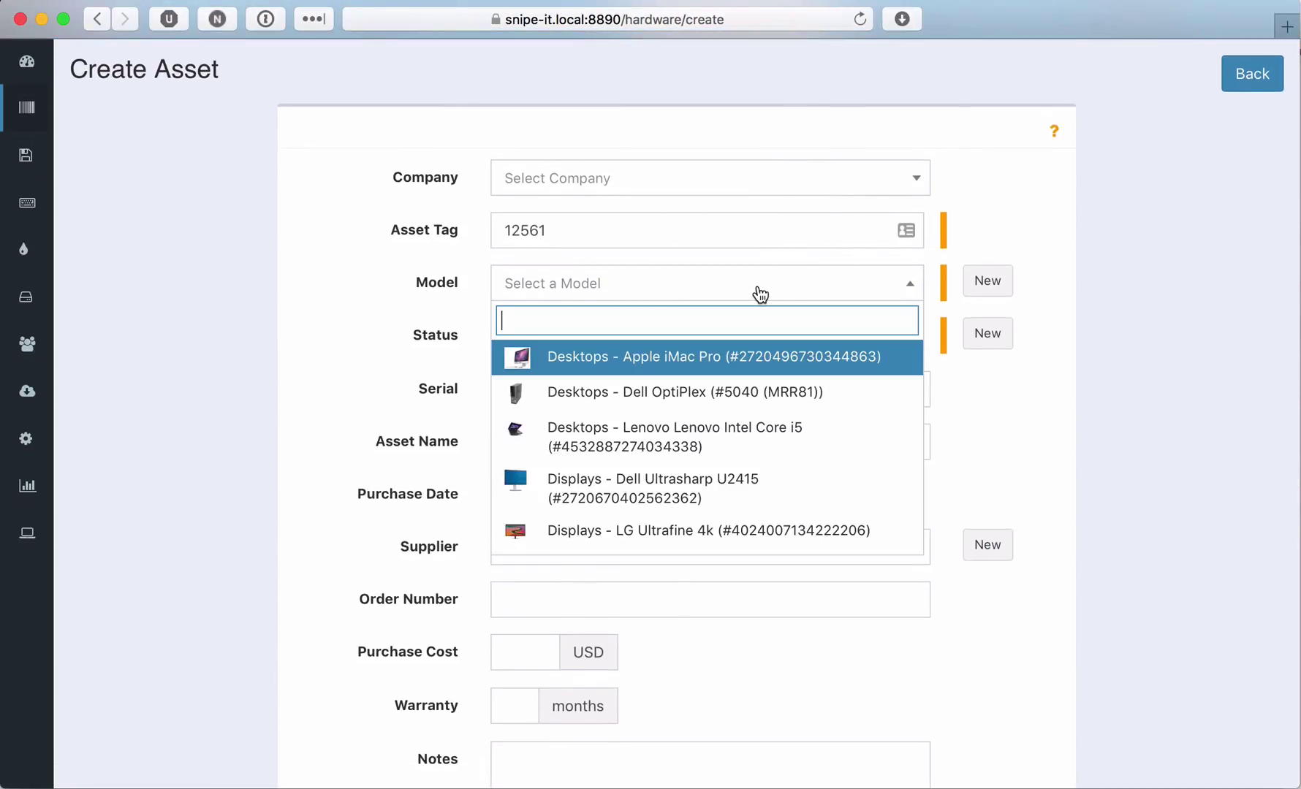
{"action": "type", "text": "macbook"}
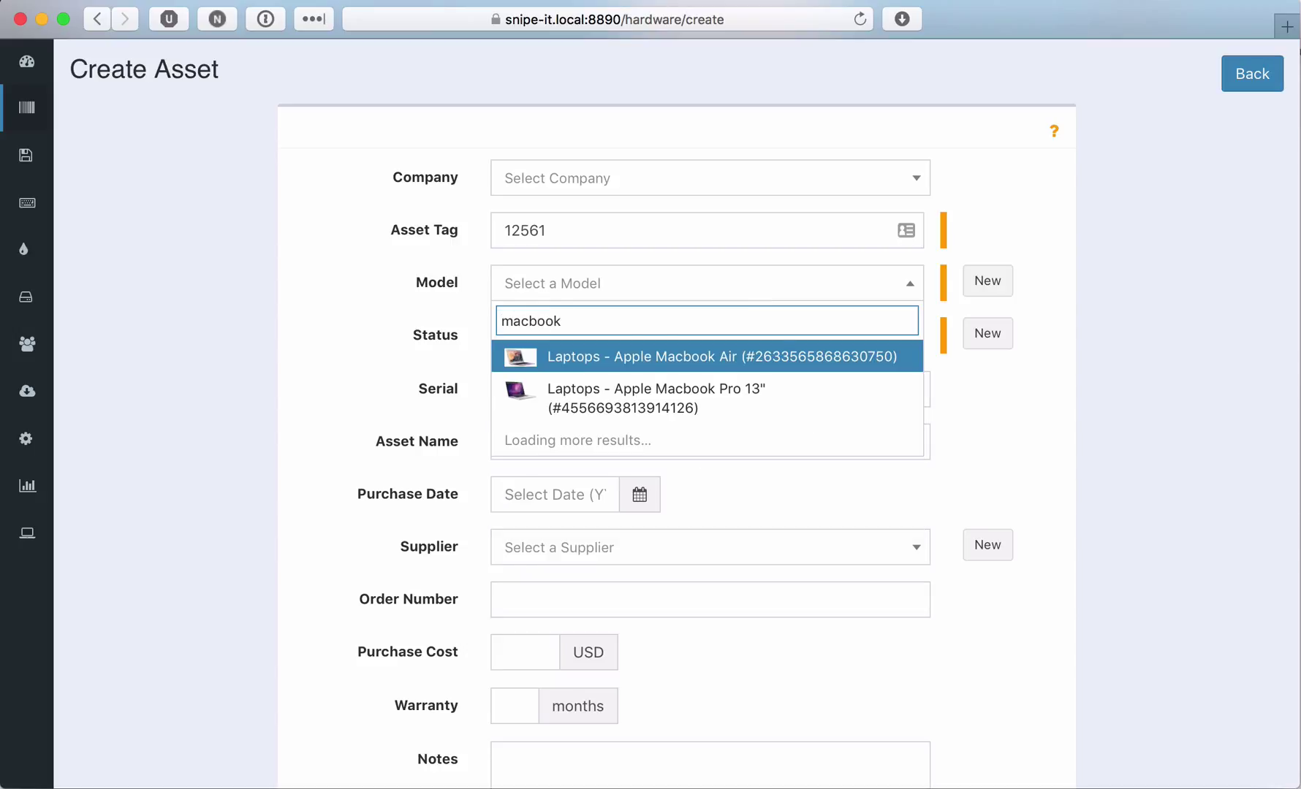
{"action": "left_click", "coordinate": [720, 407]}
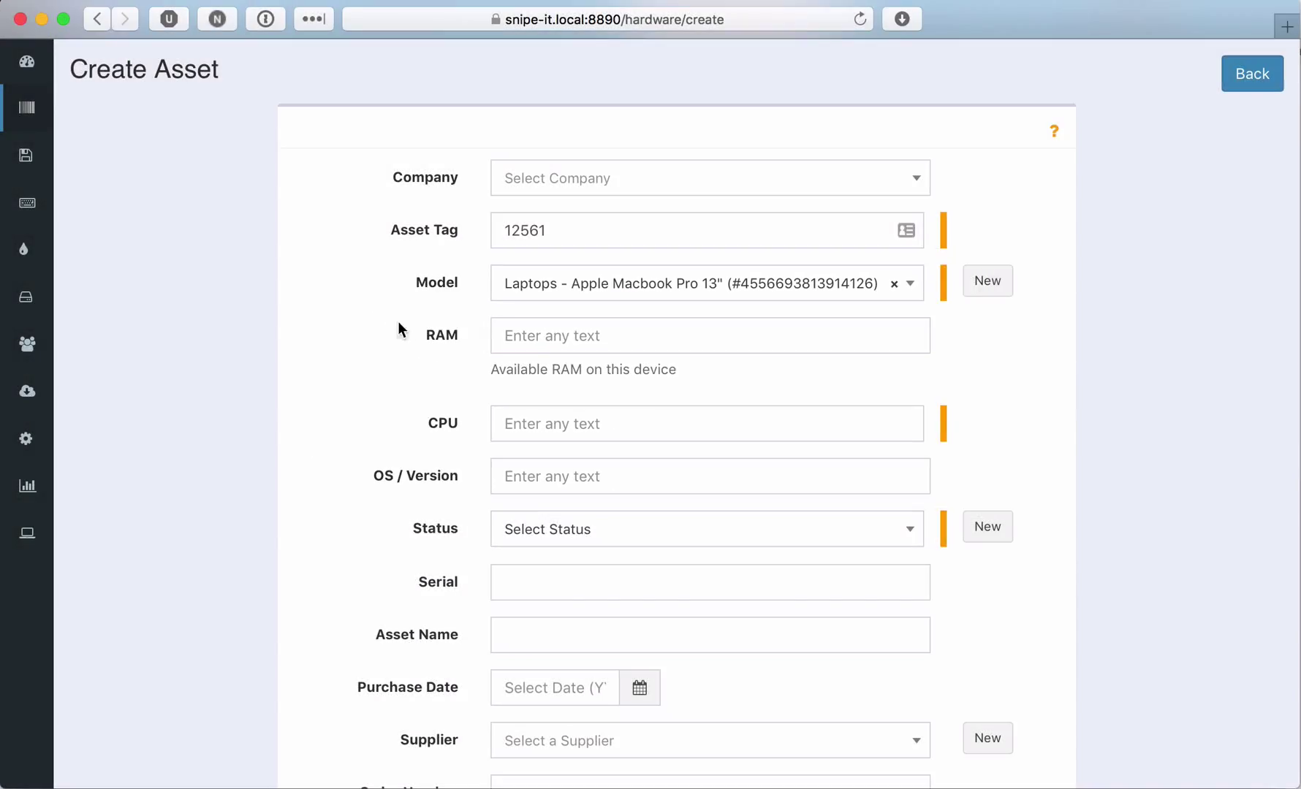
Switch the asset's model to iPhone 6s to show IMEI, Phone Number and OS / Version
{"action": "left_click", "coordinate": [522, 283]}
{"action": "type", "text": "p"}
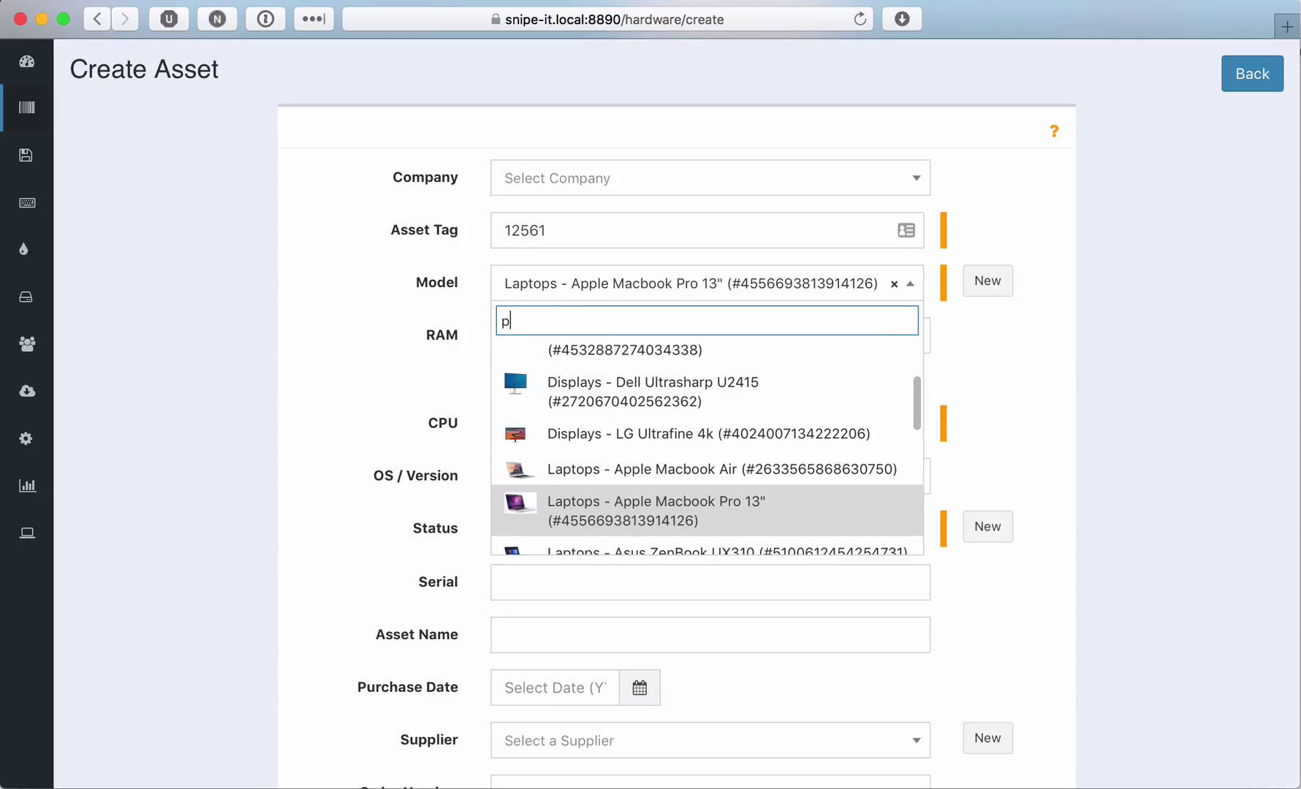
{"action": "type", "text": "hone"}
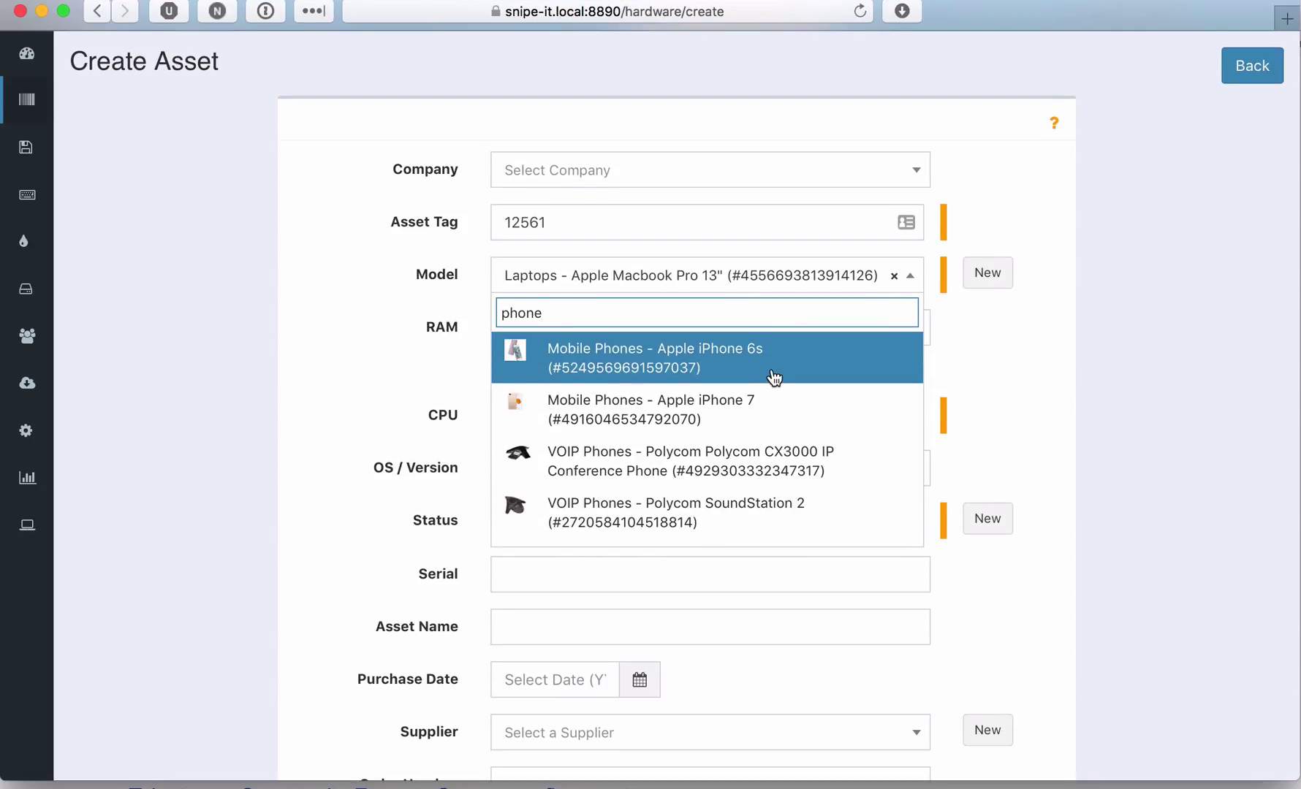
{"action": "left_click", "coordinate": [774, 377]}
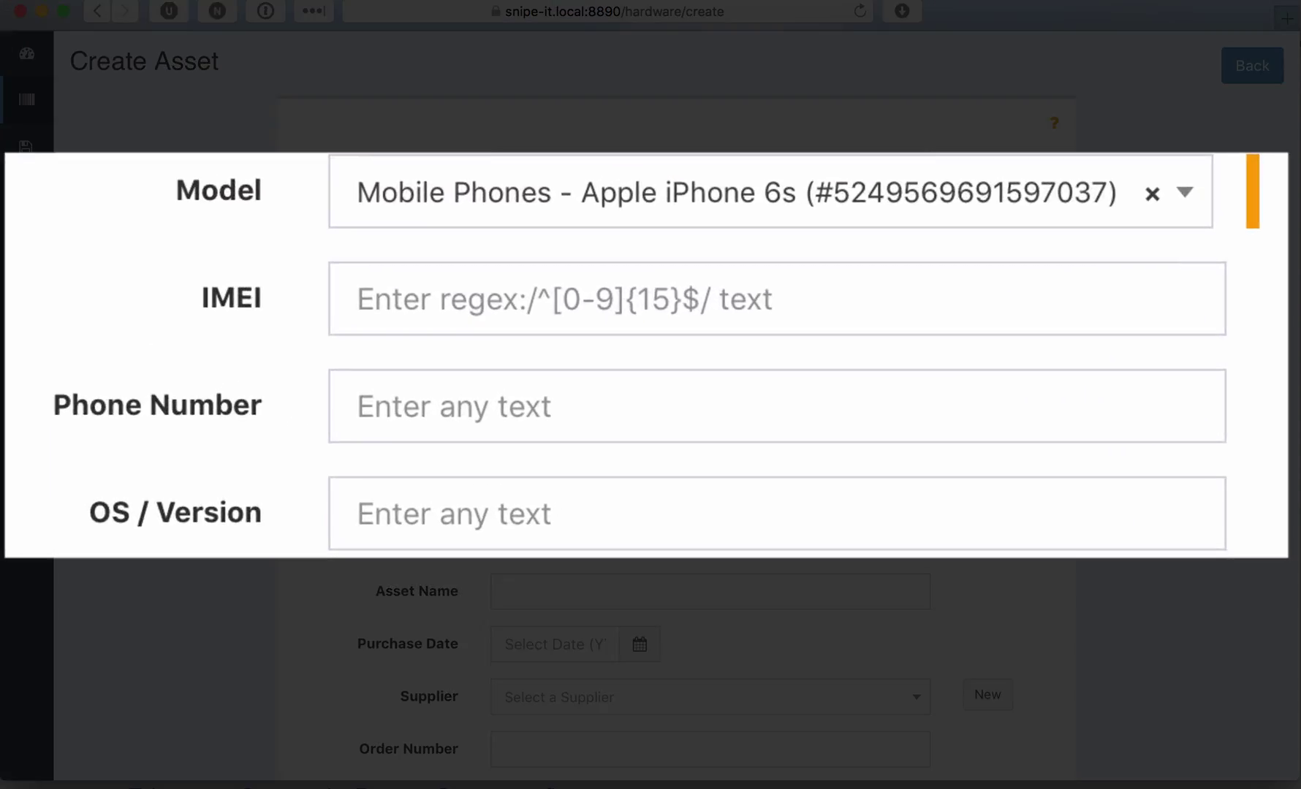